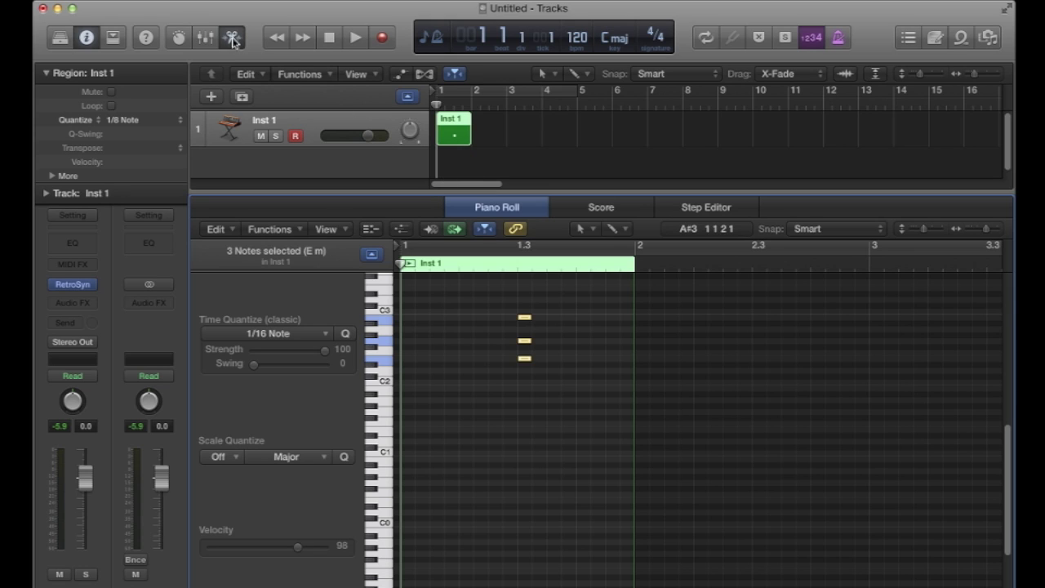
Close the Piano Roll editor and deselect the Inst 1 region in the tracks area
{"action": "left_click", "coordinate": [231, 38]}
{"action": "left_click", "coordinate": [459, 166]}
{"action": "left_click", "coordinate": [455, 137]}
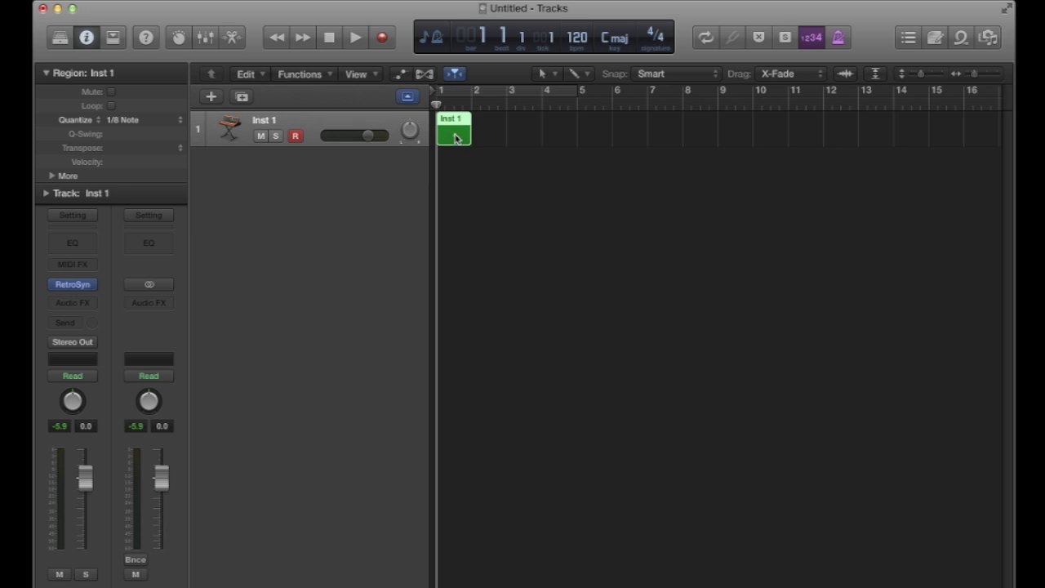
{"action": "key", "text": "space"}
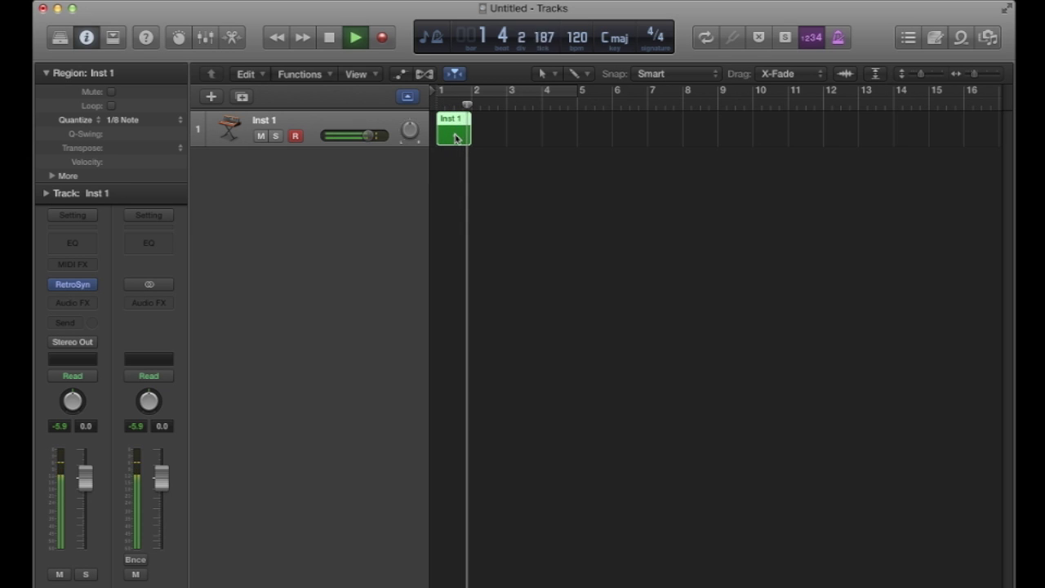
{"action": "key", "text": "space"}
{"action": "key", "text": "Return"}
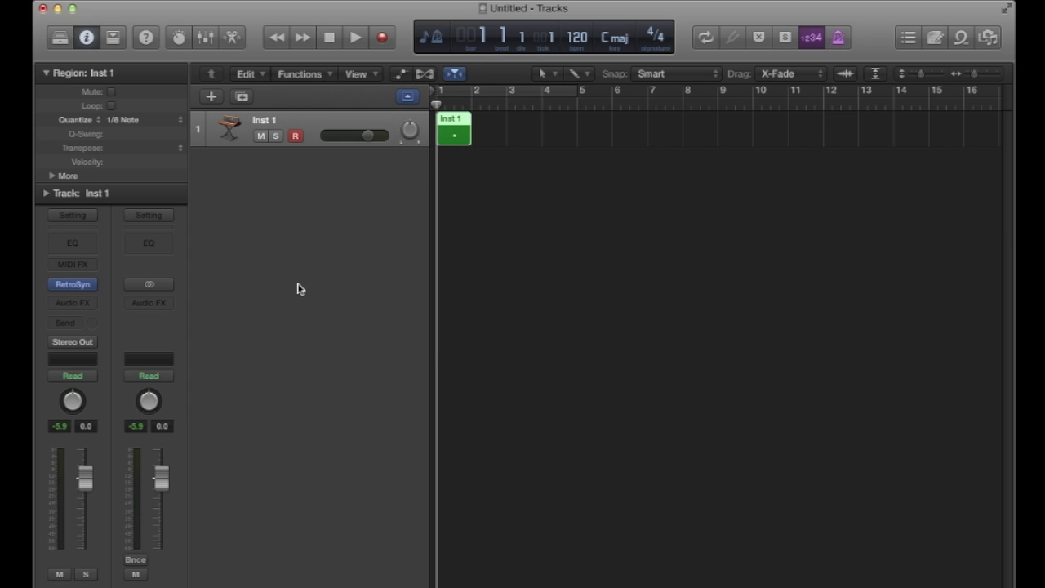
Add a Bus 1 send to the Inst 1 channel strip, creating a Bus 1 aux channel
{"action": "left_click", "coordinate": [70, 325]}
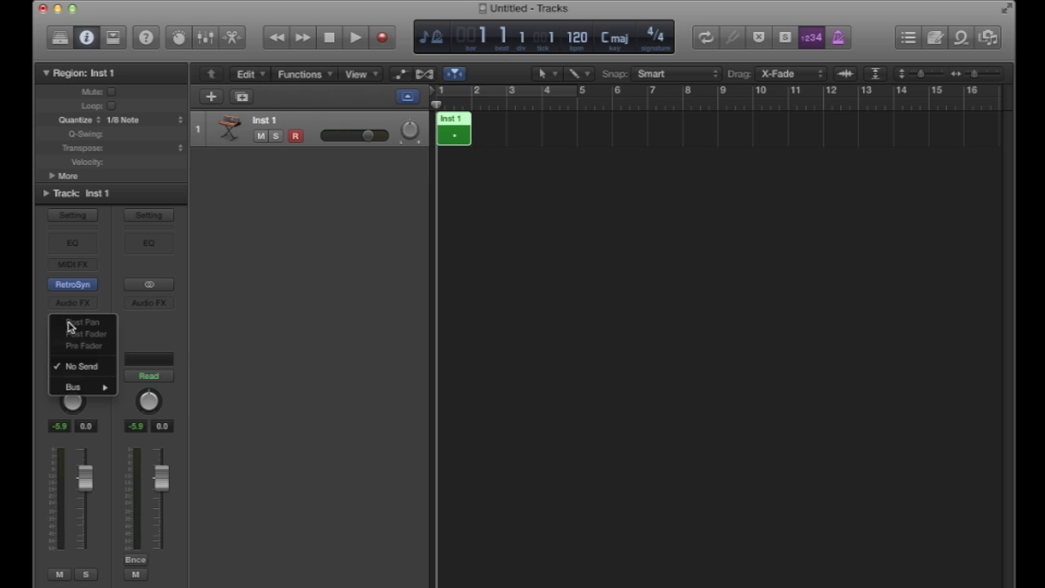
{"action": "mouse_move", "coordinate": [78, 389]}
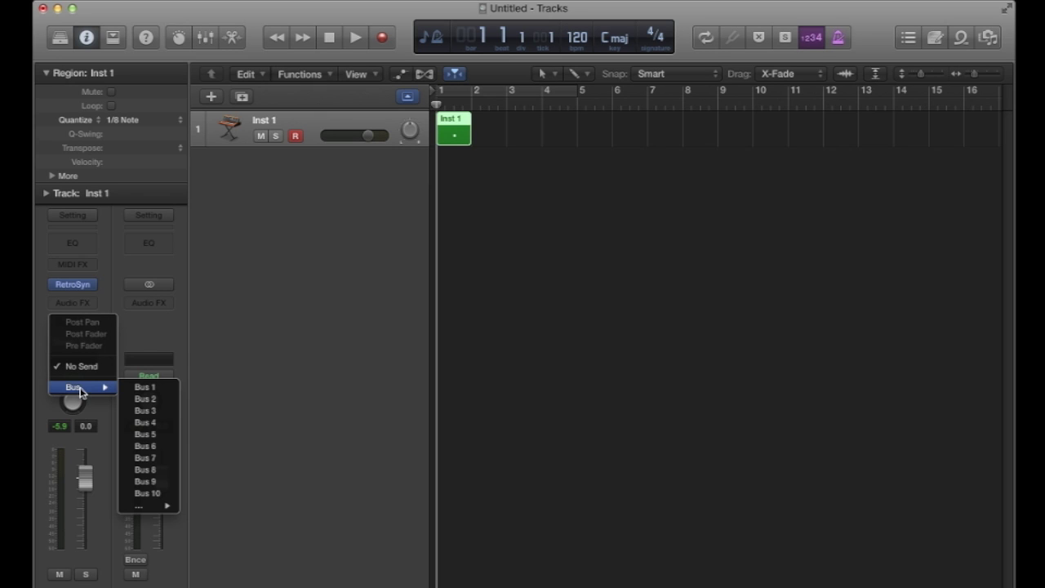
{"action": "left_click", "coordinate": [140, 388]}
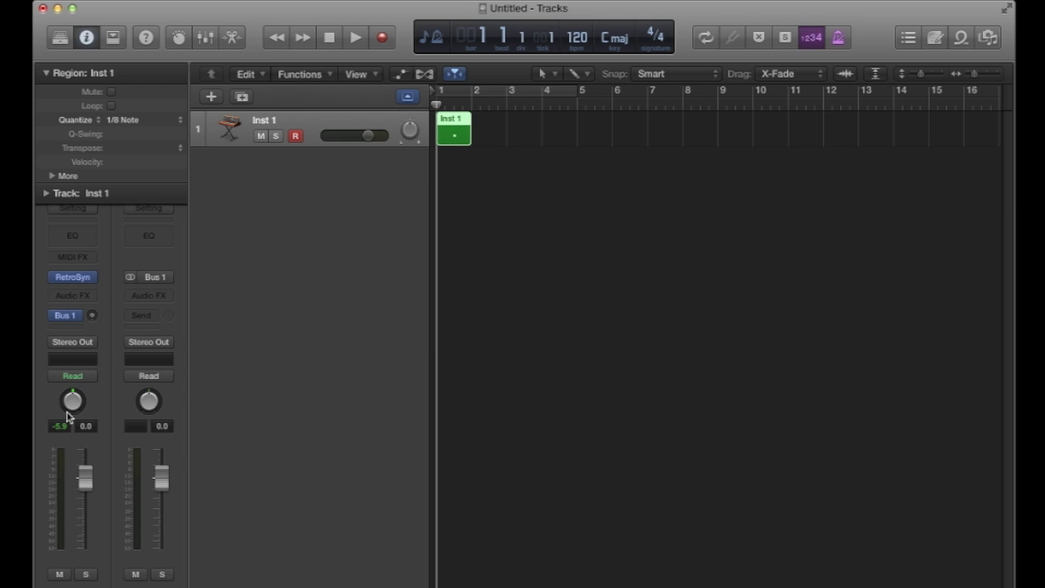
Insert a stereo Tape Delay on the Bus 1 aux with the 1\8 Note Dotted Dub preset
{"action": "left_click", "coordinate": [158, 295]}
{"action": "mouse_move", "coordinate": [164, 387]}
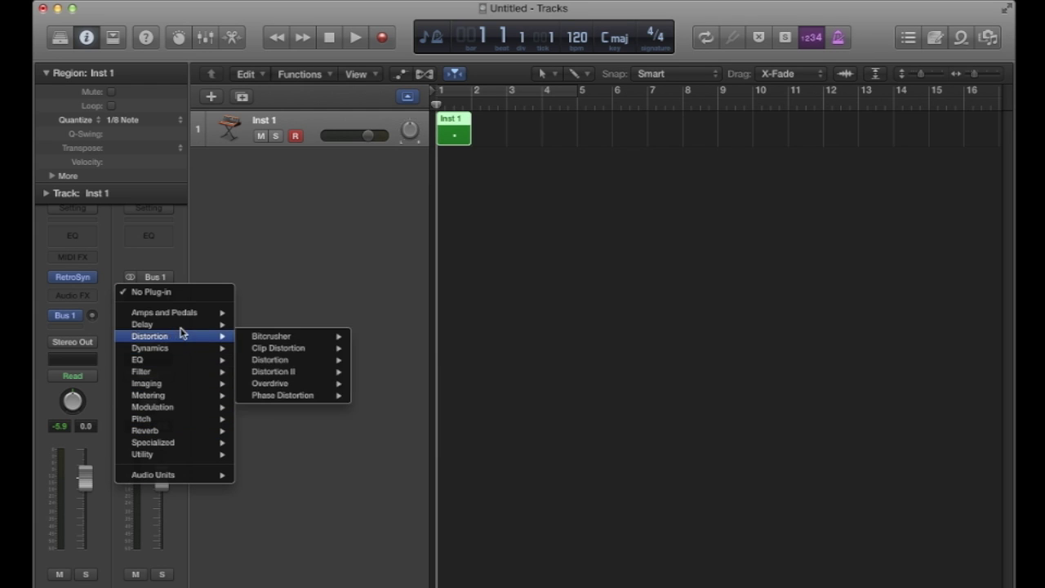
{"action": "mouse_move", "coordinate": [194, 326]}
{"action": "mouse_move", "coordinate": [283, 372]}
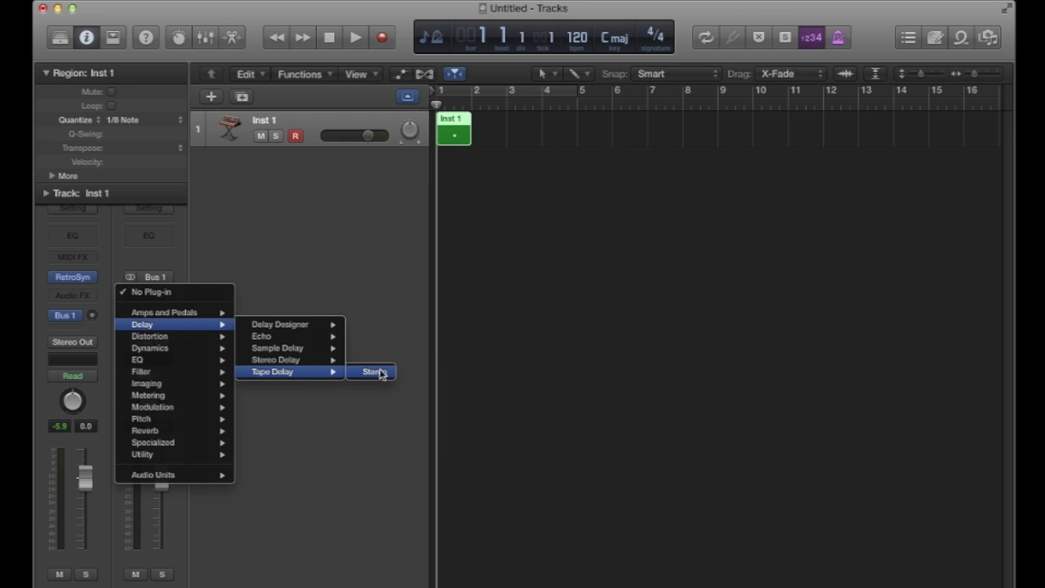
{"action": "left_click", "coordinate": [375, 373]}
{"action": "left_click", "coordinate": [228, 72]}
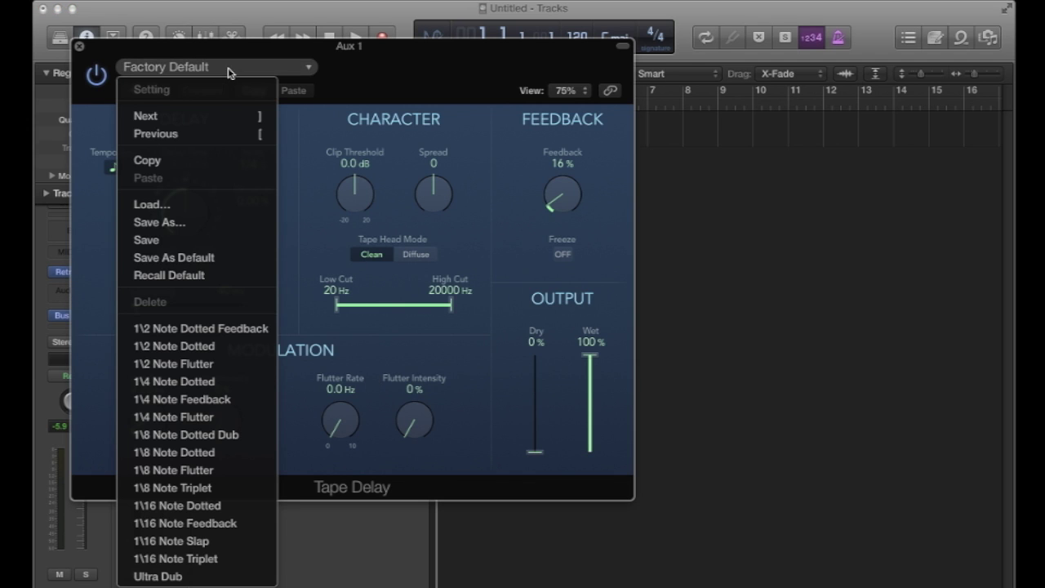
{"action": "left_click", "coordinate": [218, 435]}
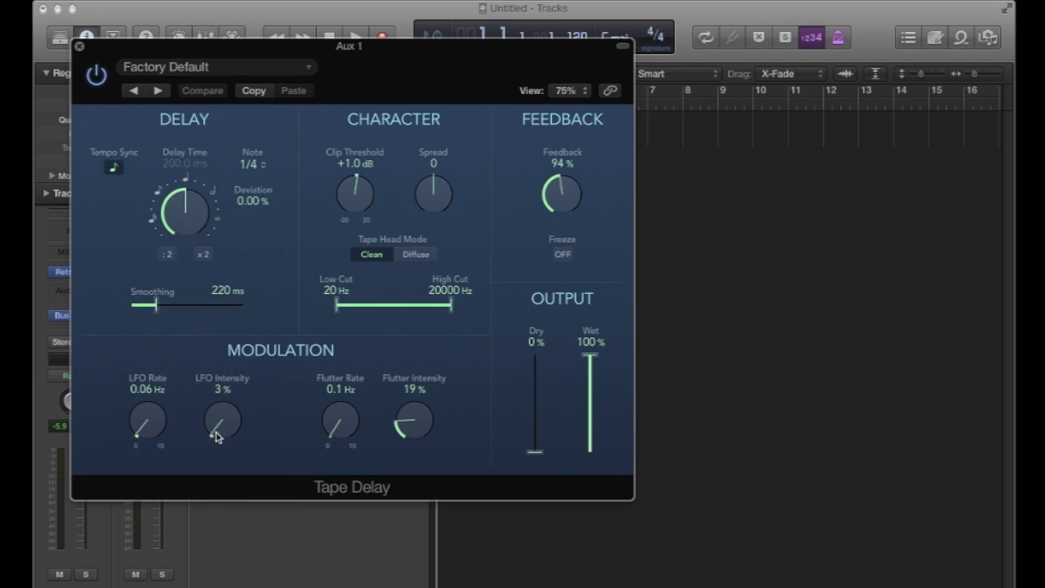
{"action": "left_click", "coordinate": [79, 48]}
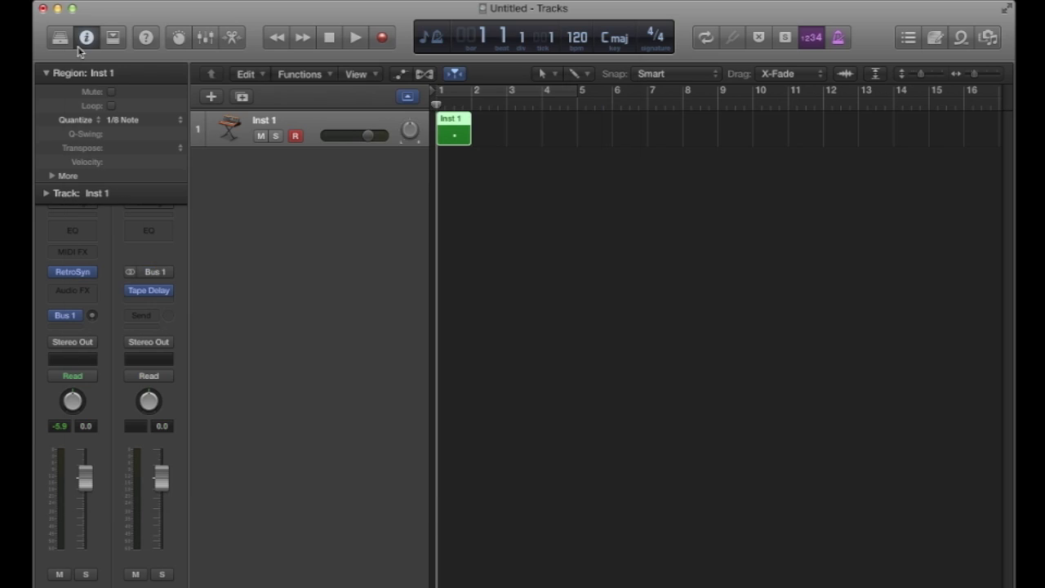
Lower the Inst 1 Bus 1 send level and play the chords through the Tape Delay
{"action": "left_click", "coordinate": [91, 316]}
{"action": "left_click_drag", "start_coordinate": [92, 315], "coordinate": [79, 269]}
{"action": "key", "text": "space"}
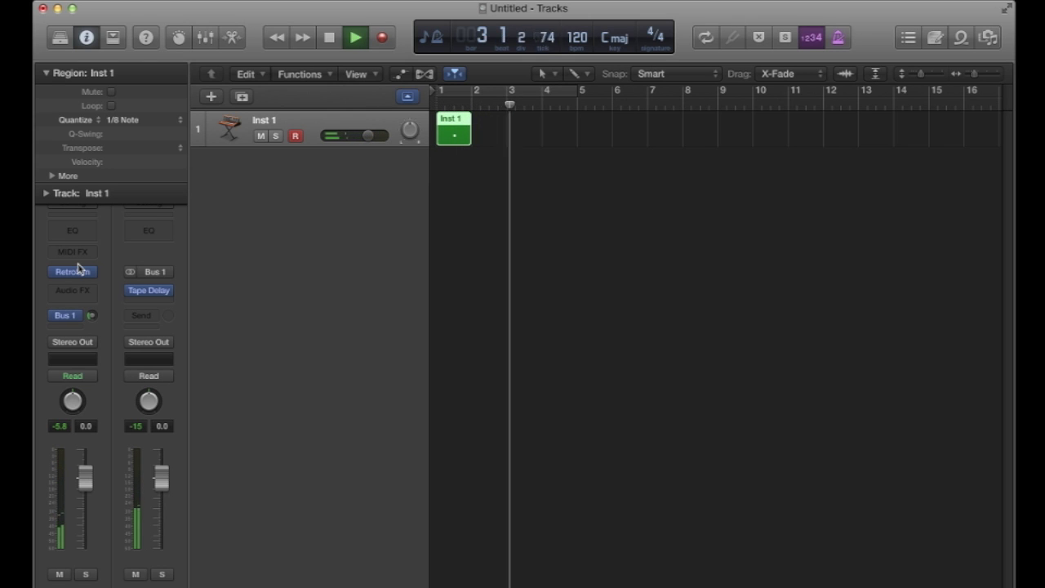
{"action": "key", "text": "space"}
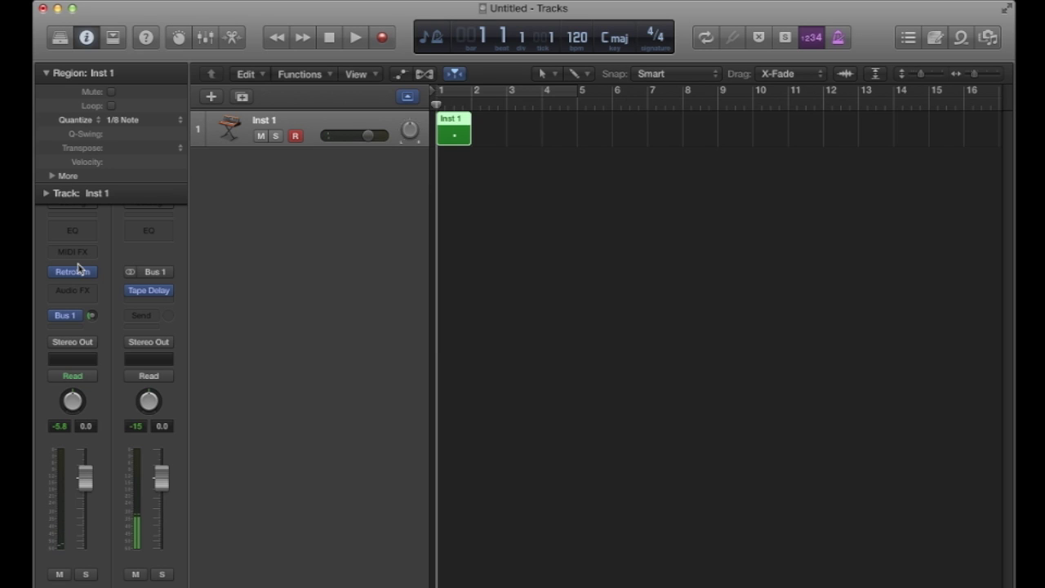
{"action": "mouse_move", "coordinate": [79, 272]}
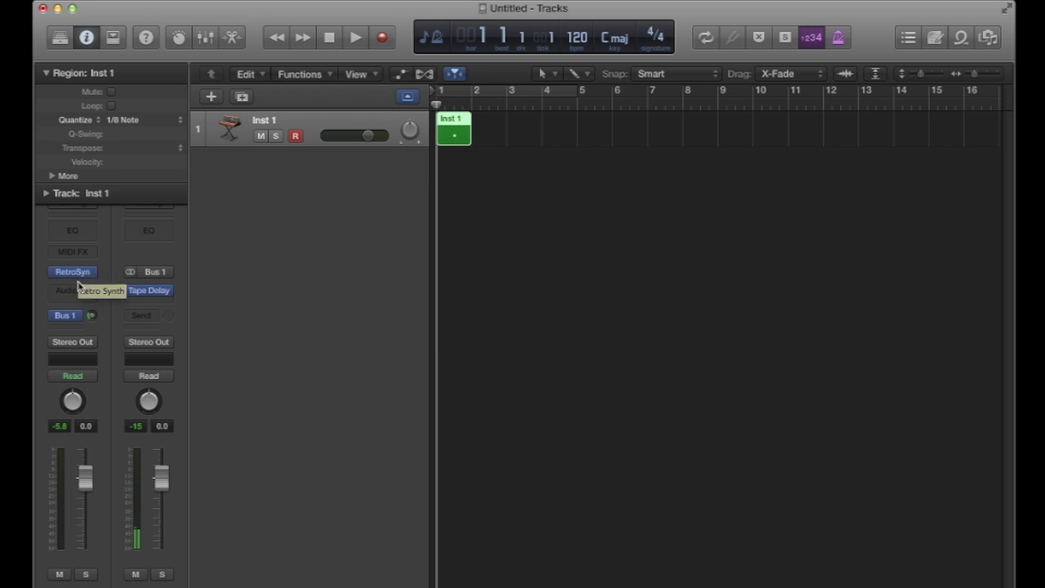
{"action": "mouse_move", "coordinate": [74, 318]}
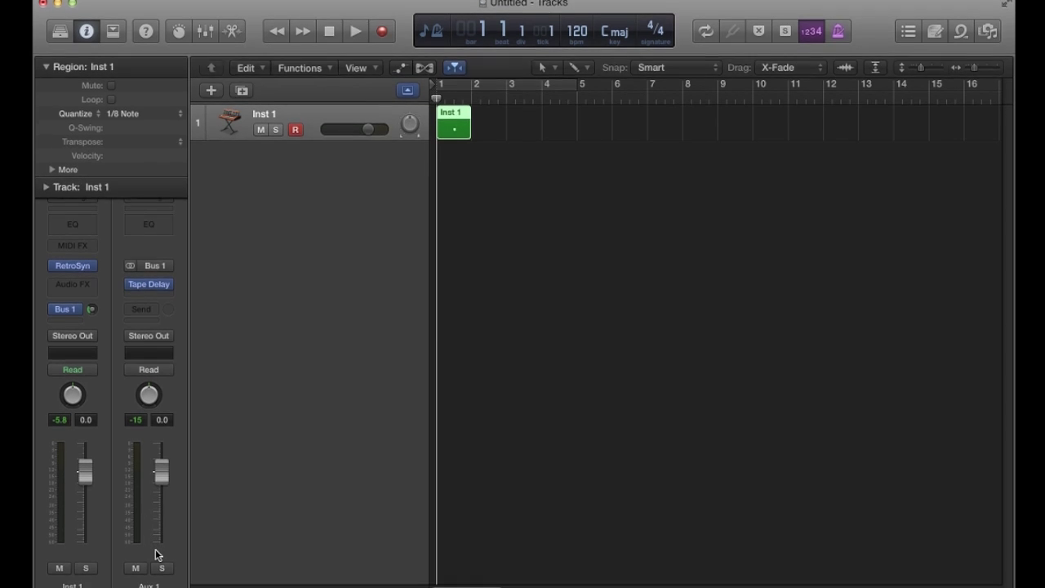
Rename the aux channel 'DELAY', then play the chords and rewind to bar 1
{"action": "double_click", "coordinate": [150, 579]}
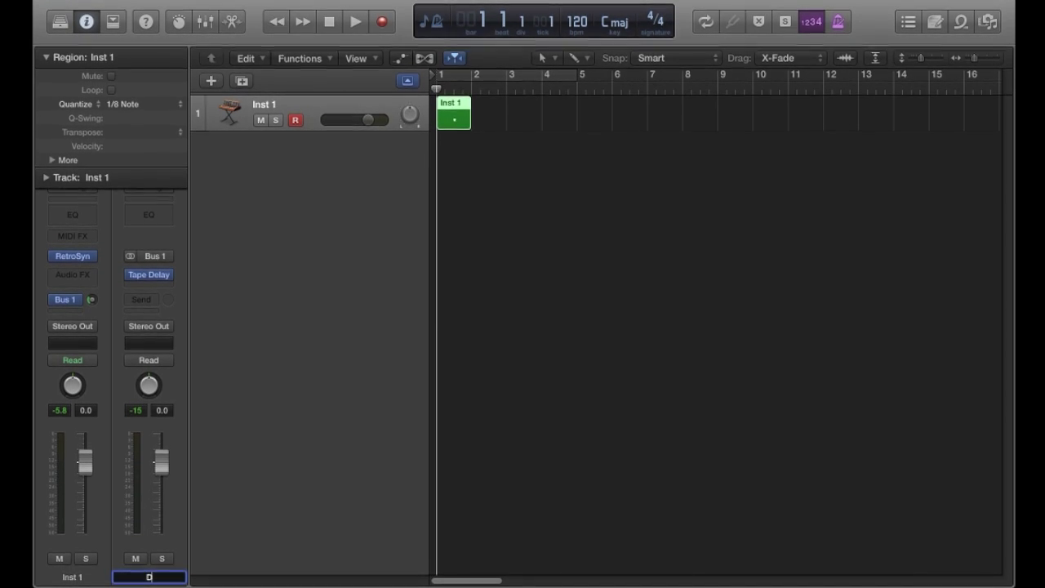
{"action": "type", "text": "DELAY"}
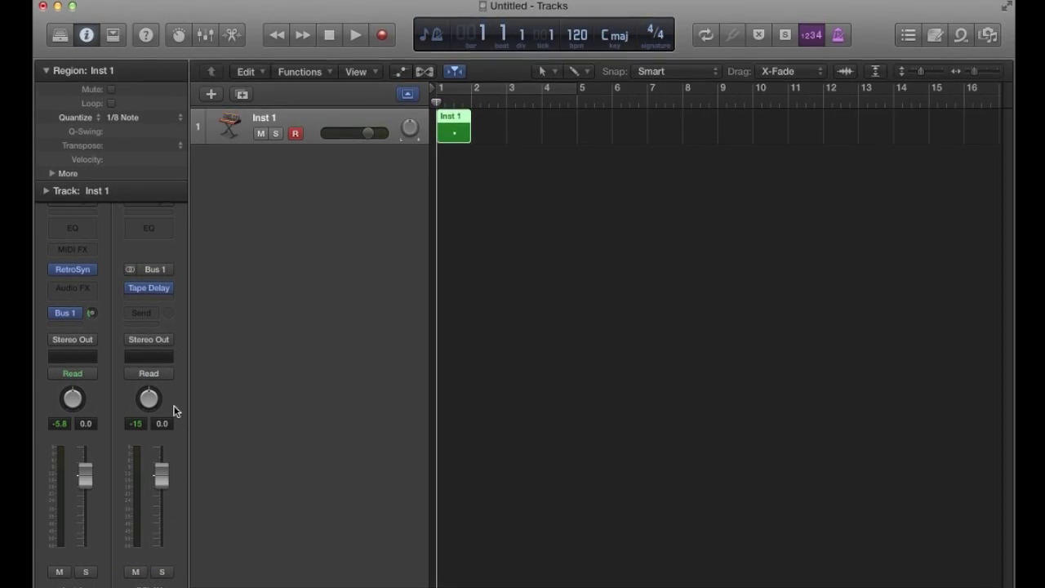
{"action": "key", "text": "space"}
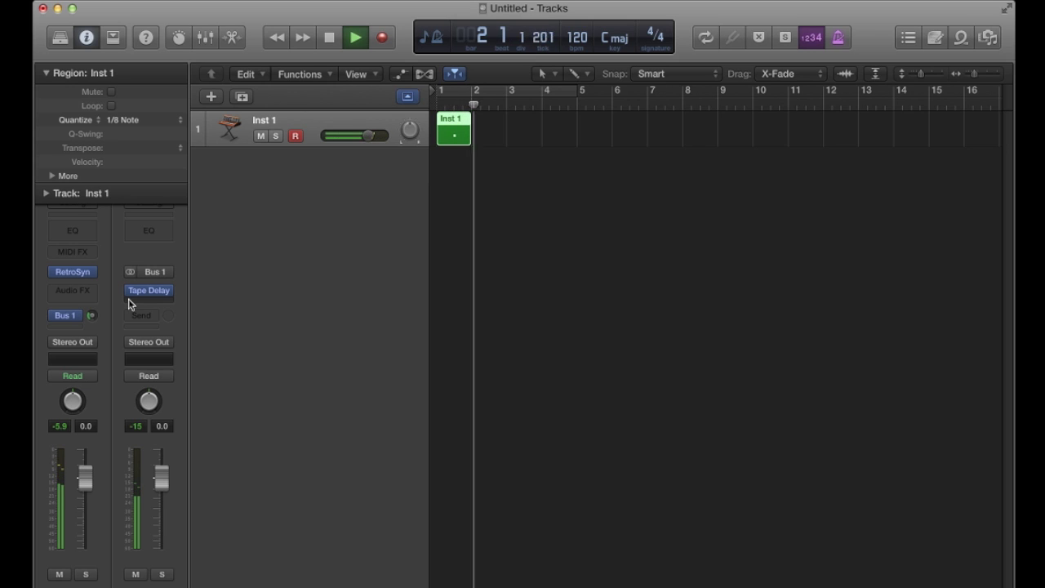
{"action": "key", "text": "space"}
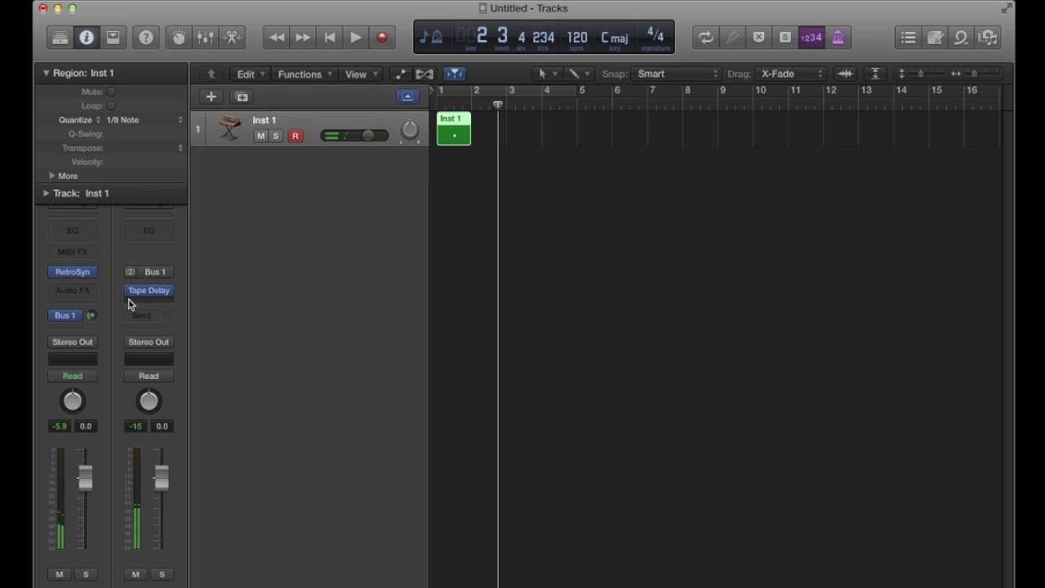
{"action": "key", "text": "Return"}
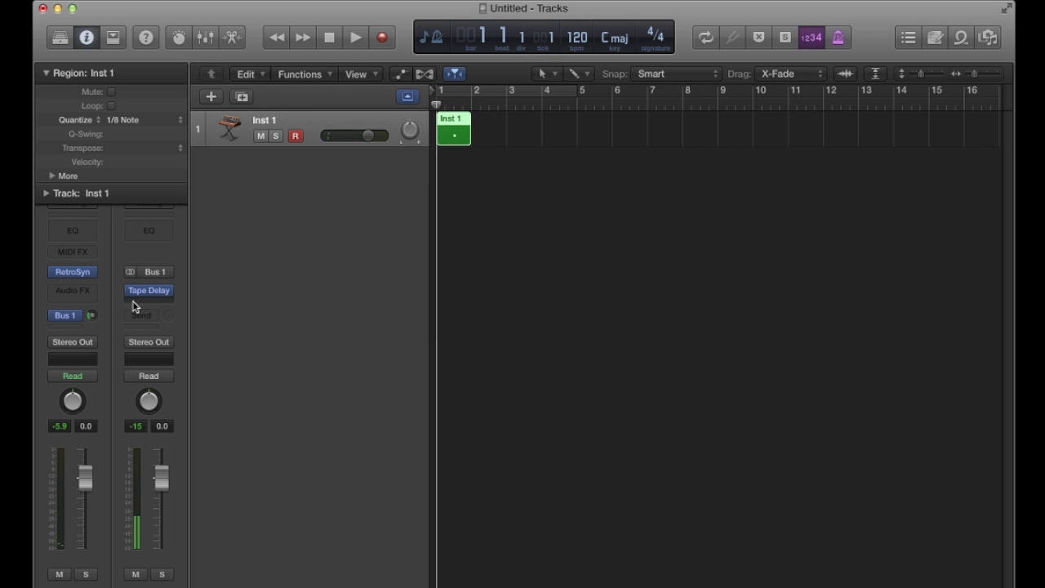
Set the Bus 1 send to Post Pan and pan Inst 1 left to -64
{"action": "left_click", "coordinate": [72, 317]}
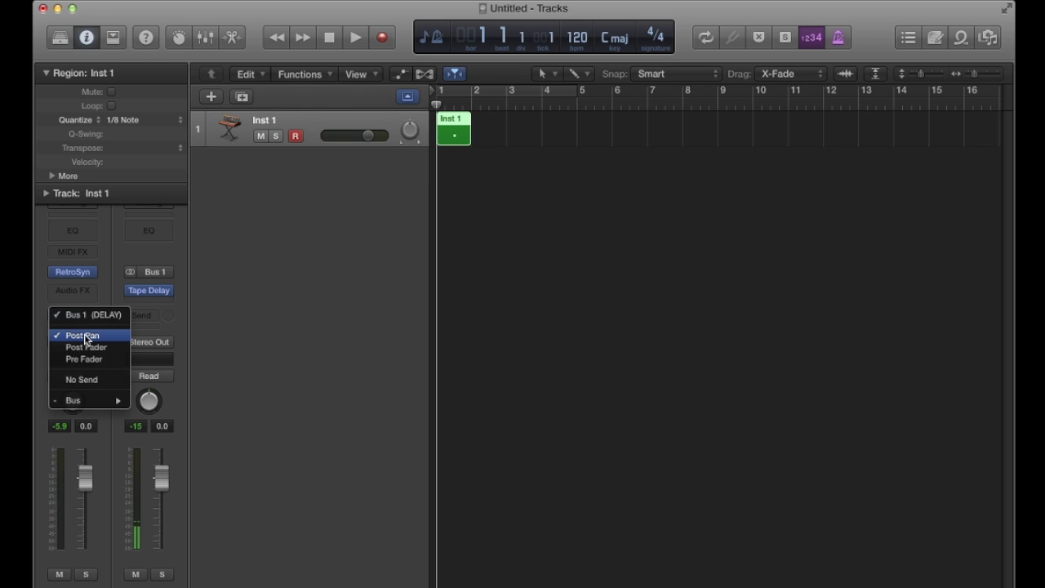
{"action": "left_click", "coordinate": [96, 338]}
{"action": "left_click_drag", "start_coordinate": [68, 406], "coordinate": [67, 542]}
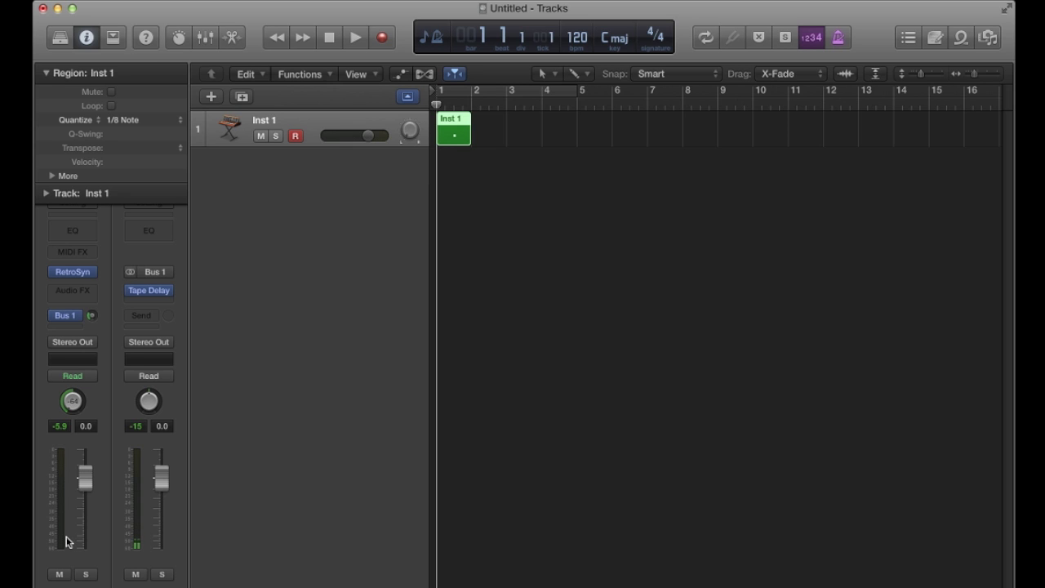
Play and stop the panned chords to hear them through the DELAY aux
{"action": "key", "text": "space"}
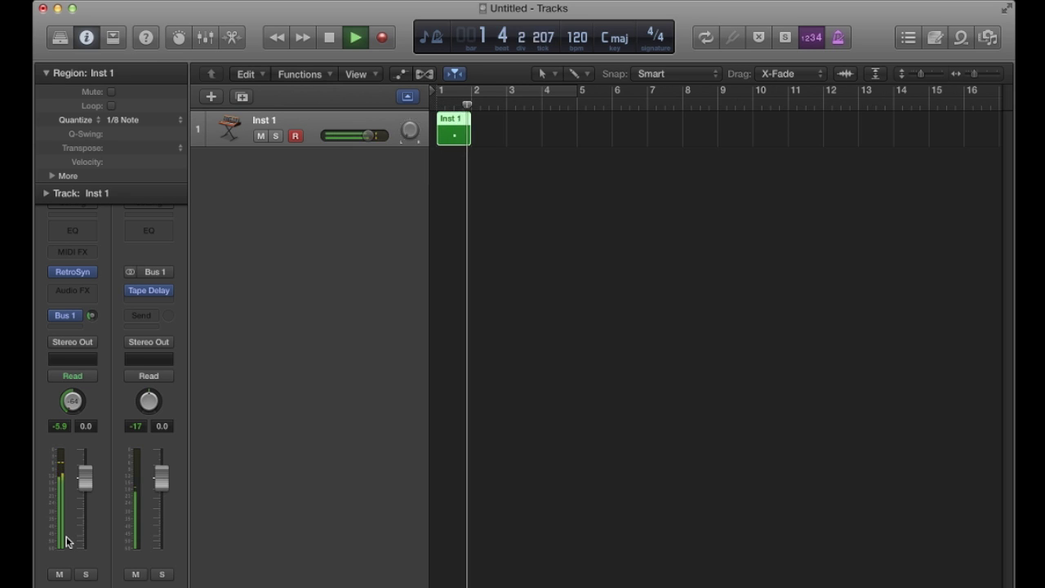
{"action": "key", "text": "space"}
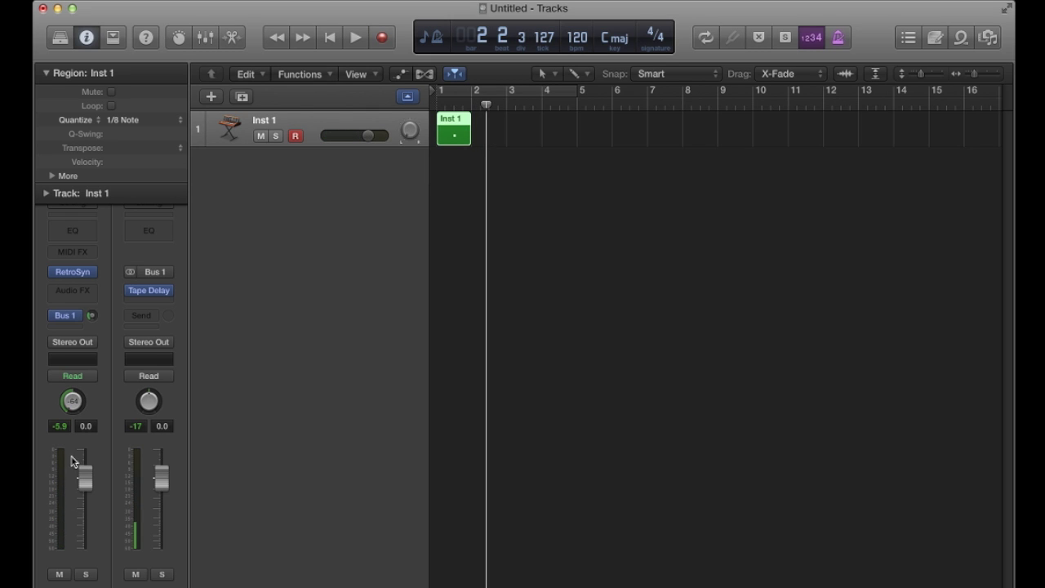
{"action": "mouse_move", "coordinate": [69, 319]}
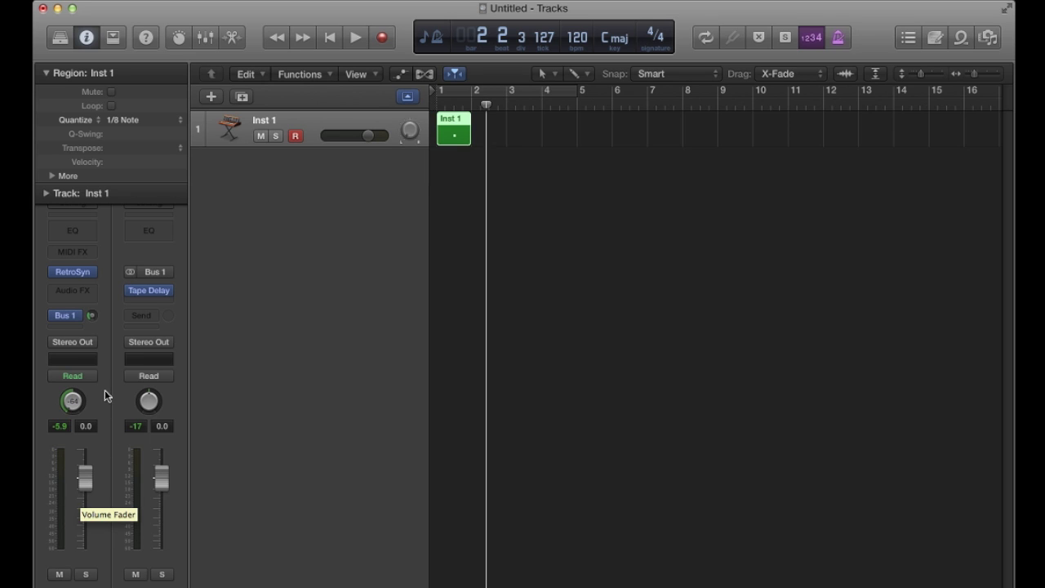
{"action": "mouse_move", "coordinate": [153, 294]}
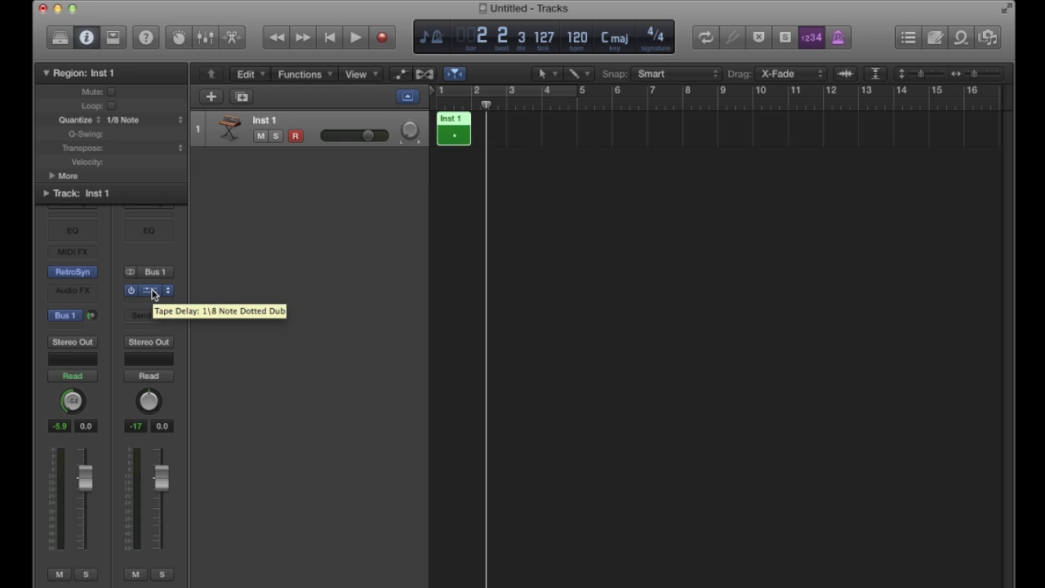
{"action": "left_click_drag", "start_coordinate": [85, 478], "coordinate": [85, 547]}
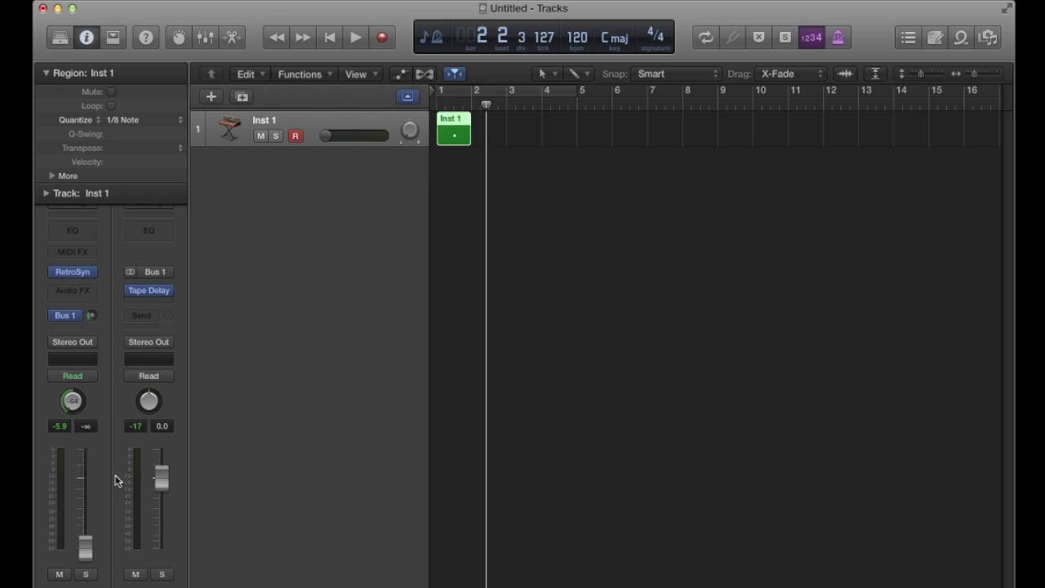
{"action": "key", "text": "Return"}
{"action": "key", "text": "space"}
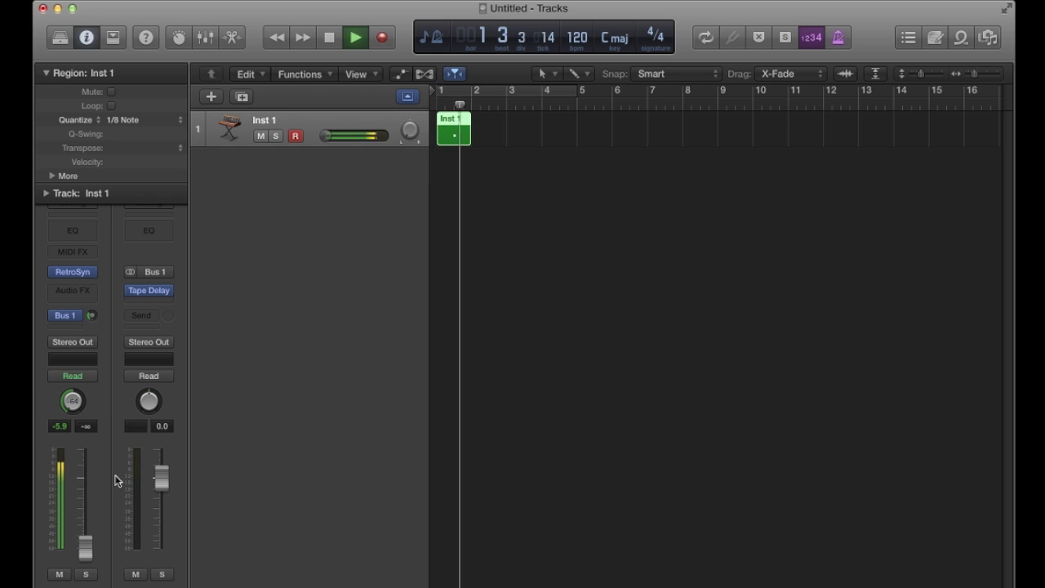
{"action": "key", "text": "space"}
{"action": "key", "text": "Return"}
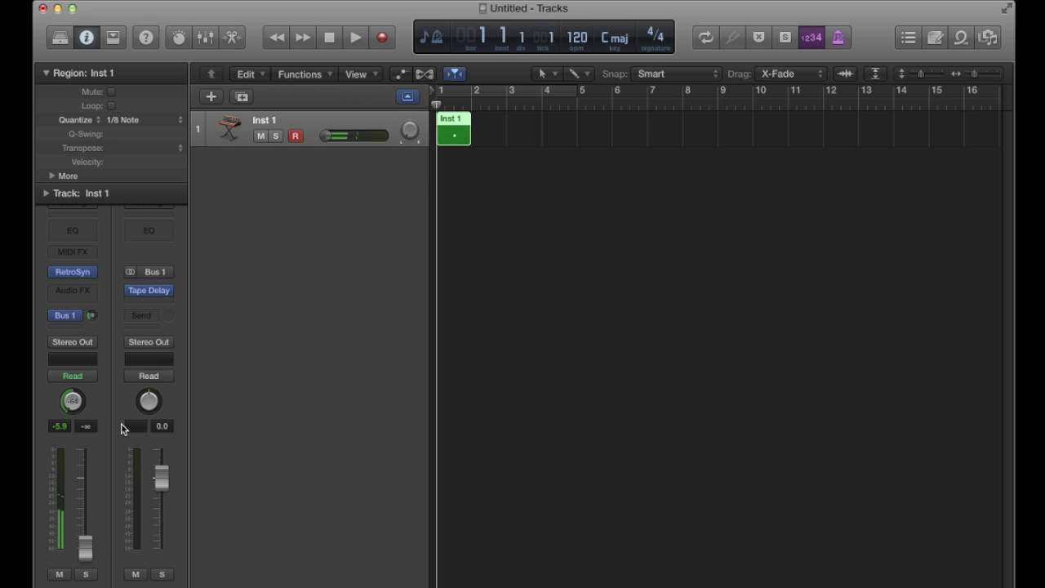
{"action": "left_click", "coordinate": [75, 318]}
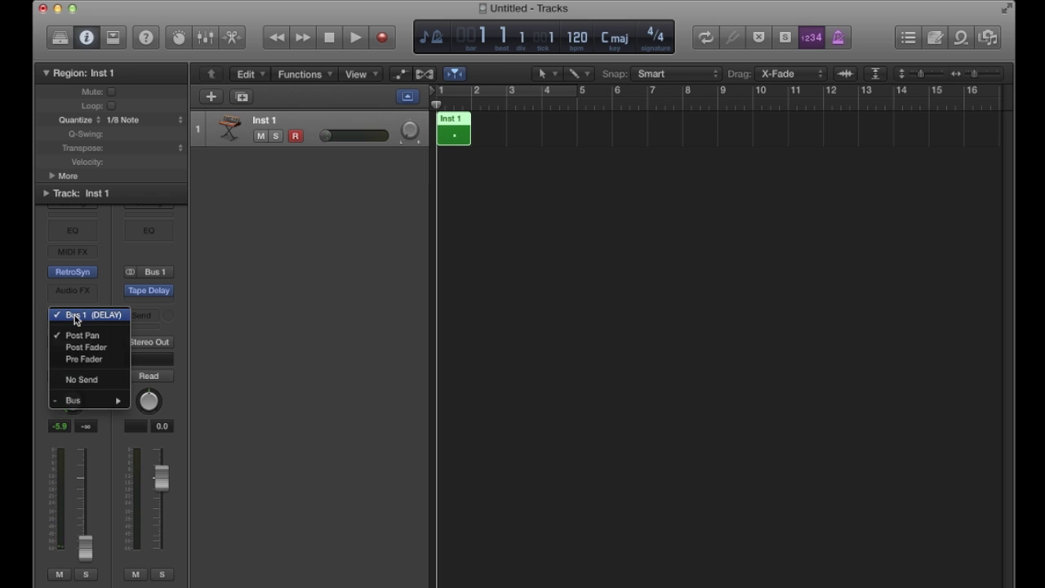
{"action": "left_click", "coordinate": [38, 290]}
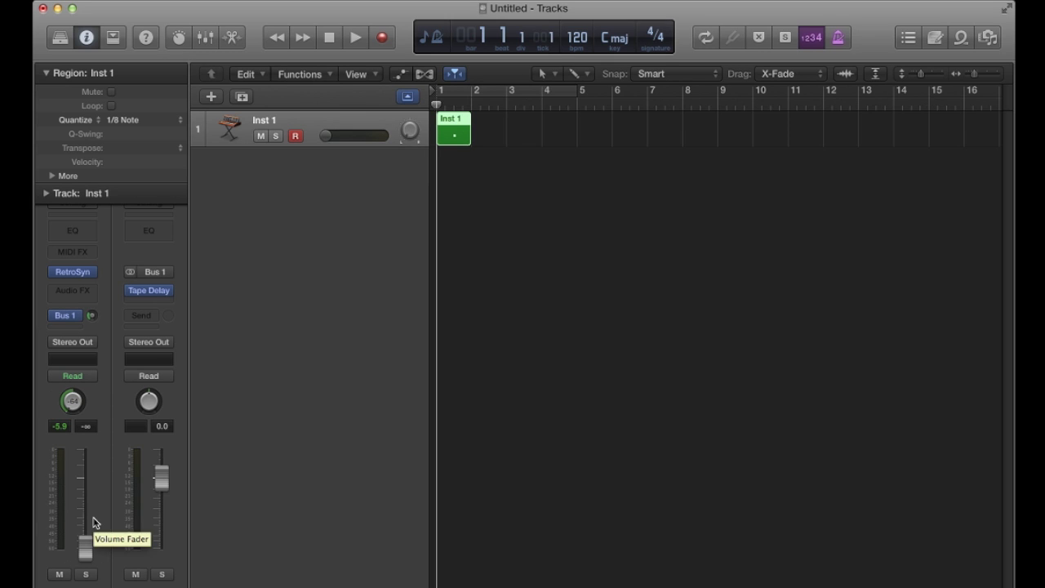
Switch the Bus 1 send to Post Fader, audition it, and confirm the setting in the send menu
{"action": "left_click", "coordinate": [78, 317]}
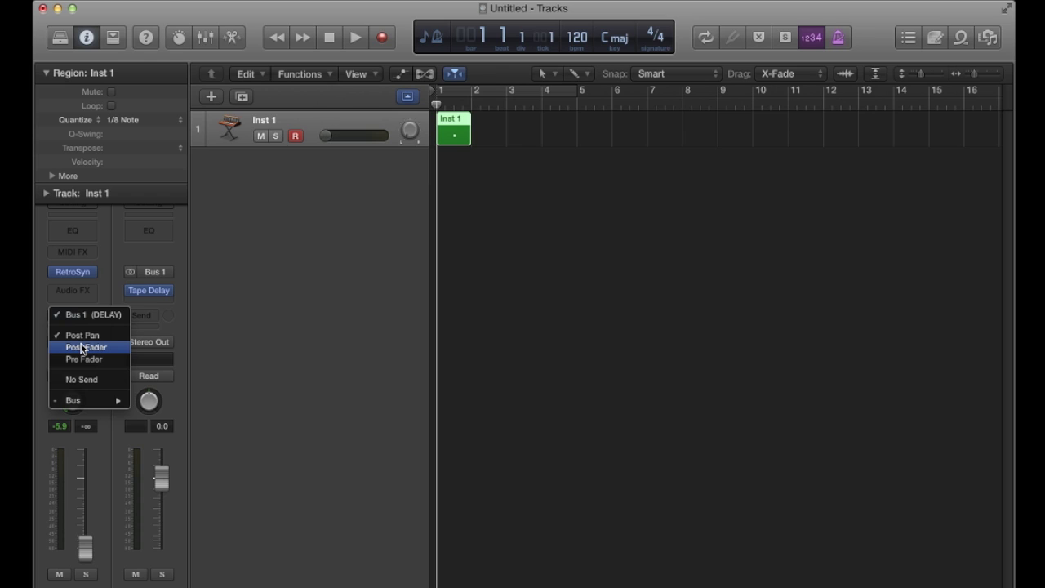
{"action": "left_click", "coordinate": [82, 348]}
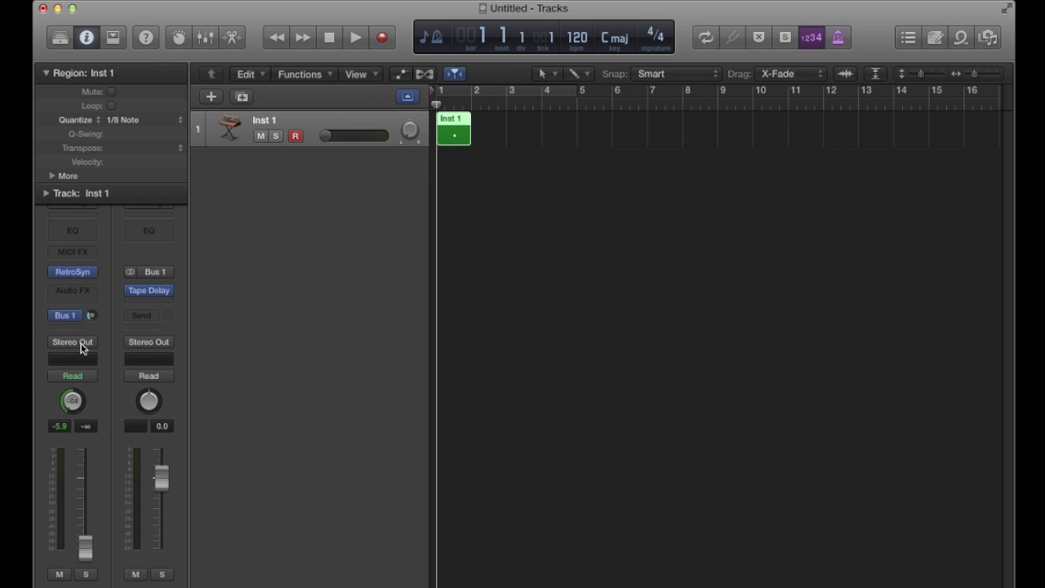
{"action": "key", "text": "space"}
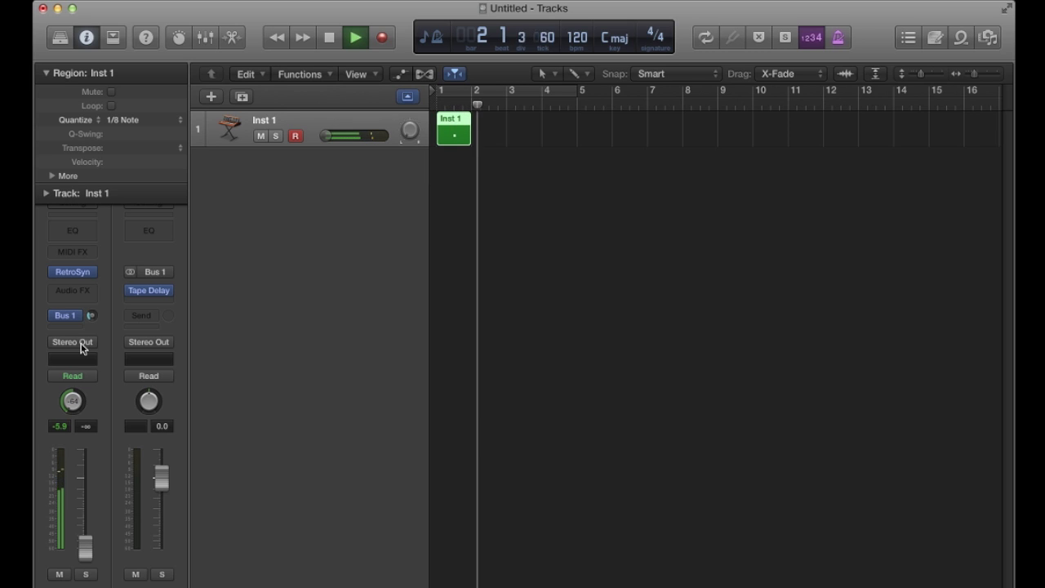
{"action": "key", "text": "space"}
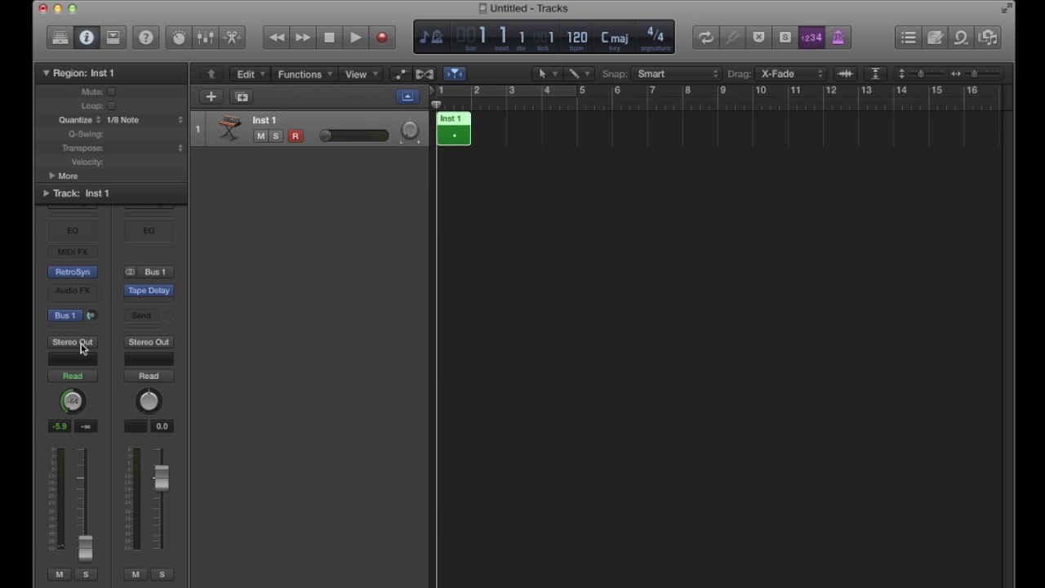
{"action": "mouse_move", "coordinate": [73, 320]}
{"action": "left_click", "coordinate": [72, 316]}
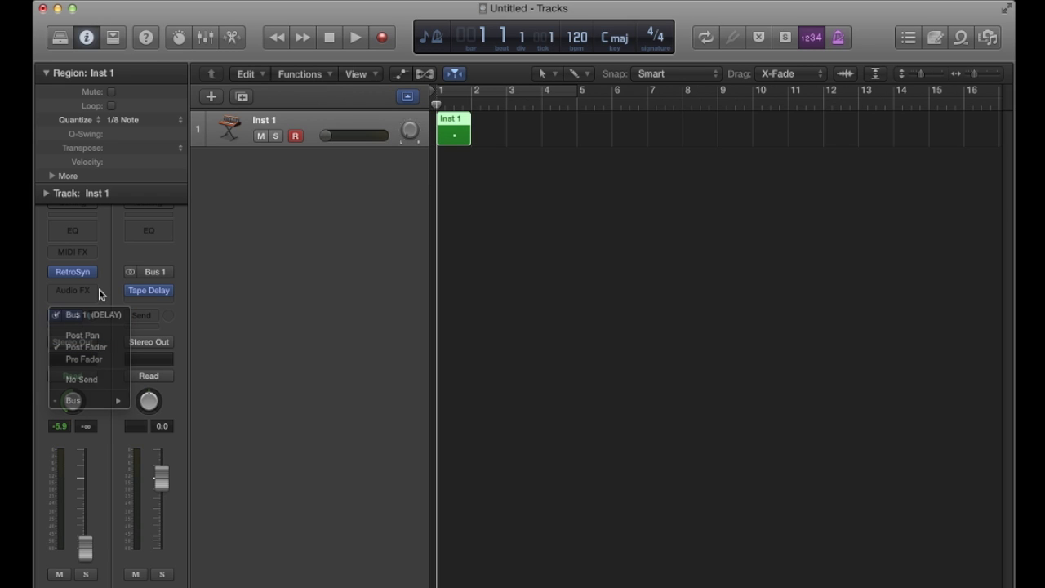
{"action": "mouse_move", "coordinate": [70, 313]}
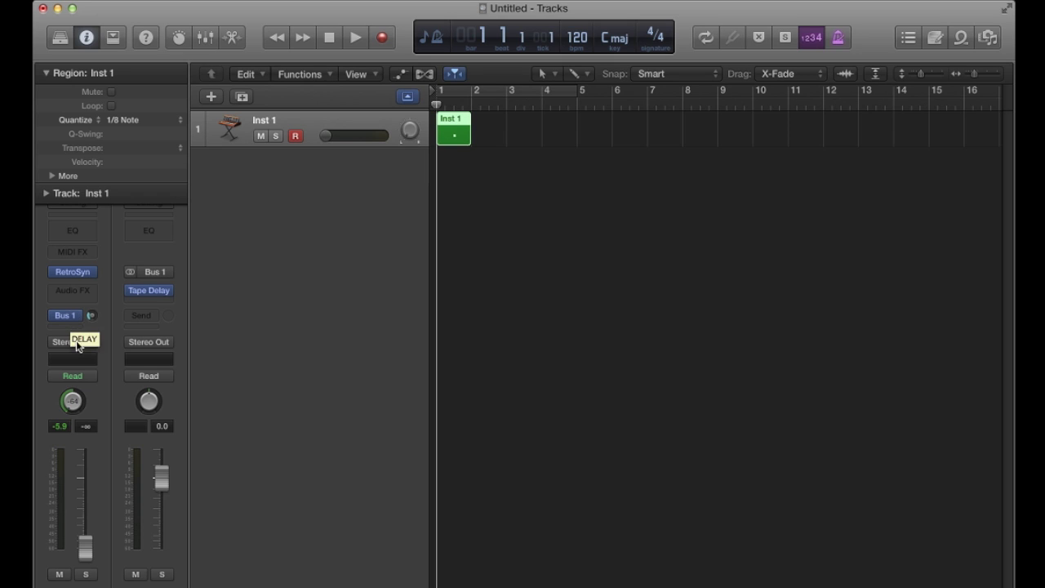
Raise the Inst 1 volume to 0.0 dB and play the chords through the delay
{"action": "left_click_drag", "start_coordinate": [87, 544], "coordinate": [86, 504]}
{"action": "double_click", "coordinate": [86, 426]}
{"action": "type", "text": "0"}
{"action": "key", "text": "Return"}
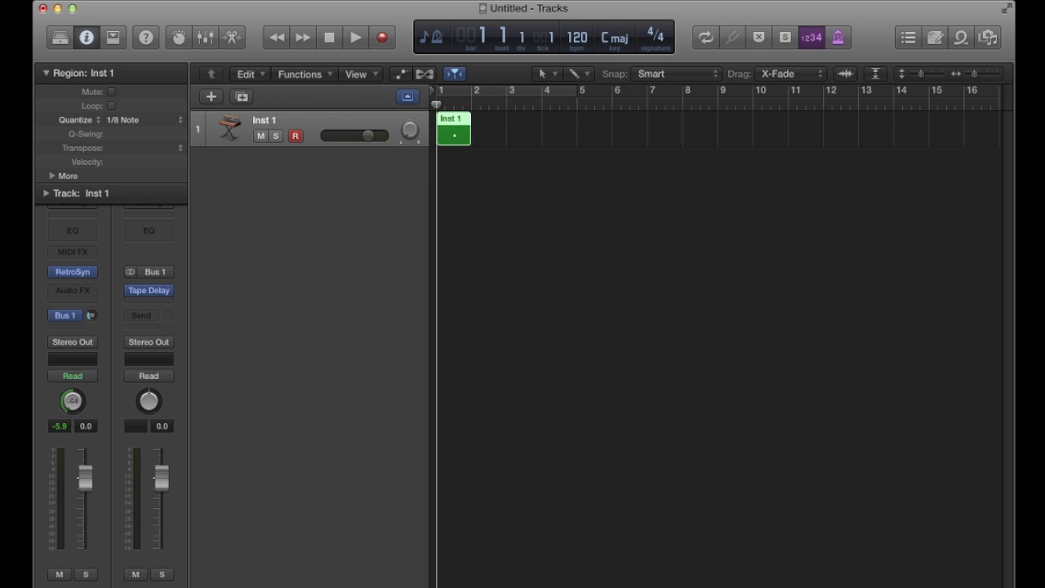
{"action": "key", "text": "space"}
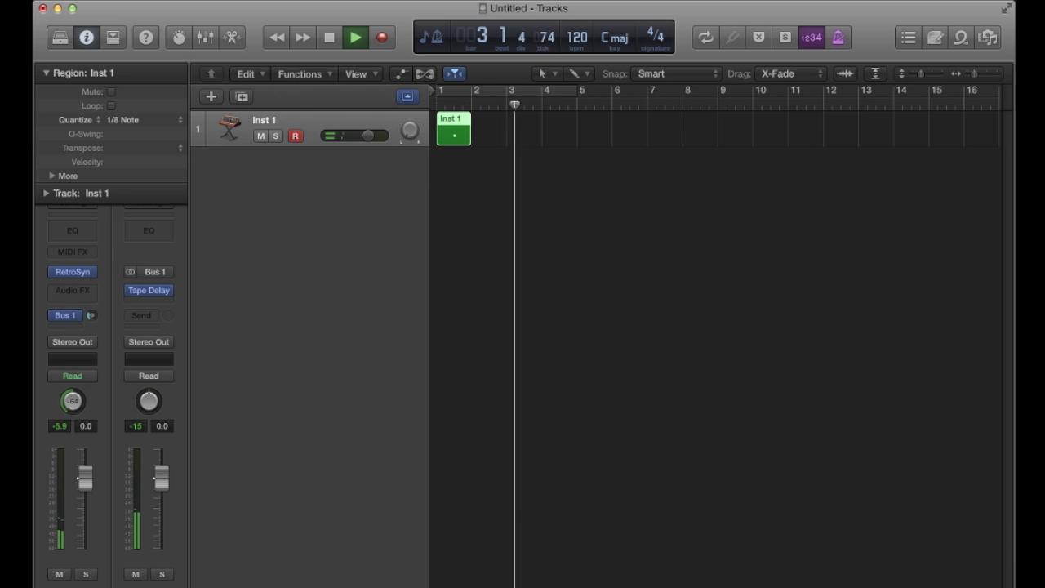
{"action": "key", "text": "space"}
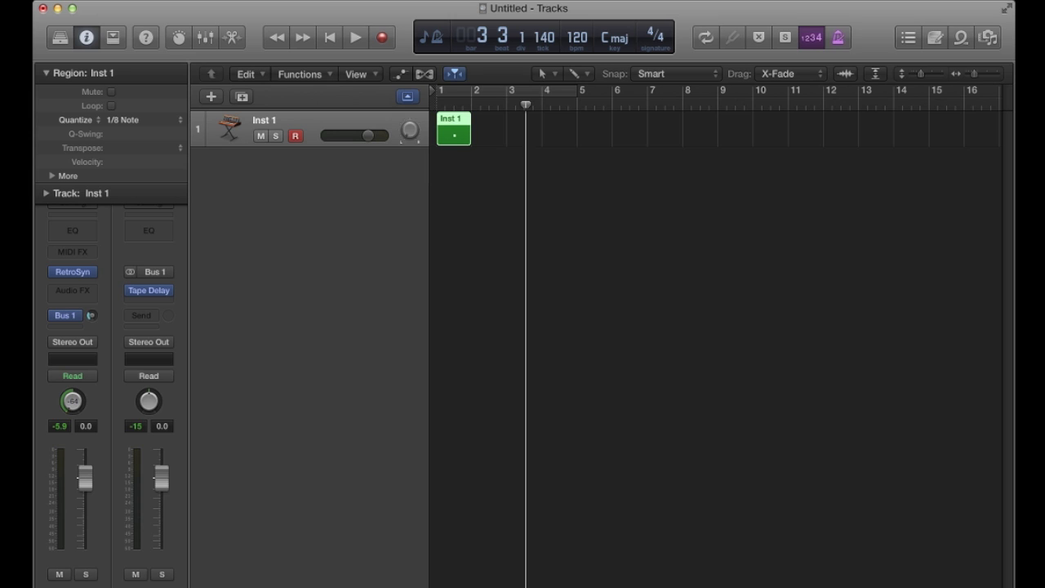
Pull the Inst 1 fader down to −∞ and replay the chords from bar 1
{"action": "left_click", "coordinate": [75, 317]}
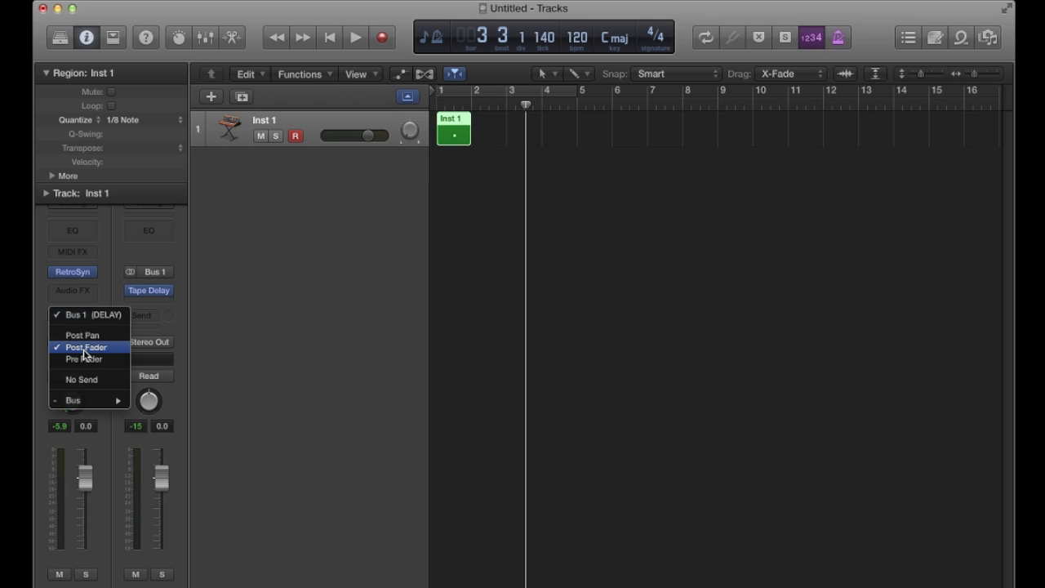
{"action": "left_click", "coordinate": [101, 283]}
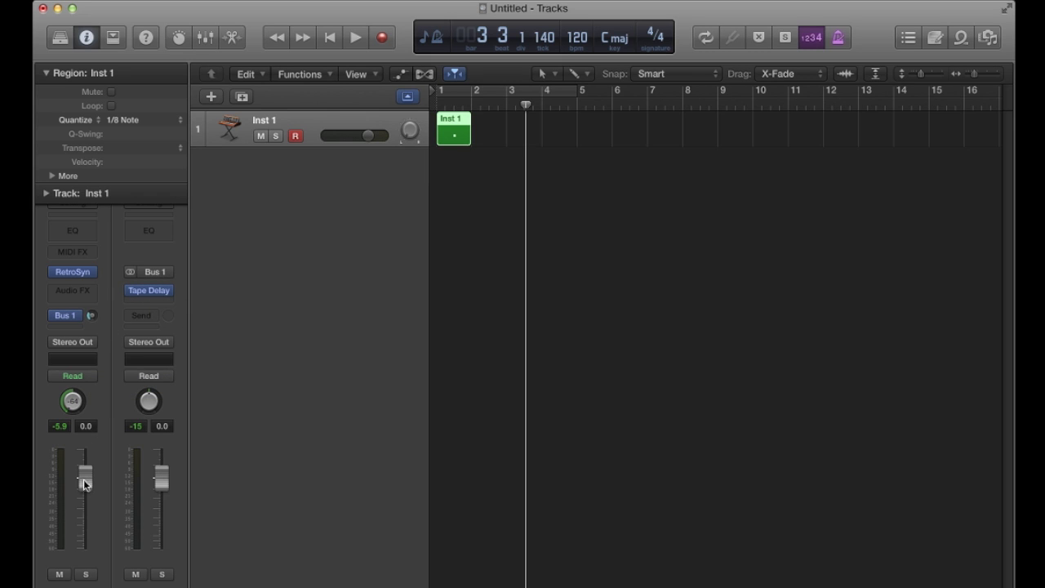
{"action": "left_click_drag", "start_coordinate": [85, 480], "coordinate": [85, 549]}
{"action": "key", "text": "Return"}
{"action": "key", "text": "space"}
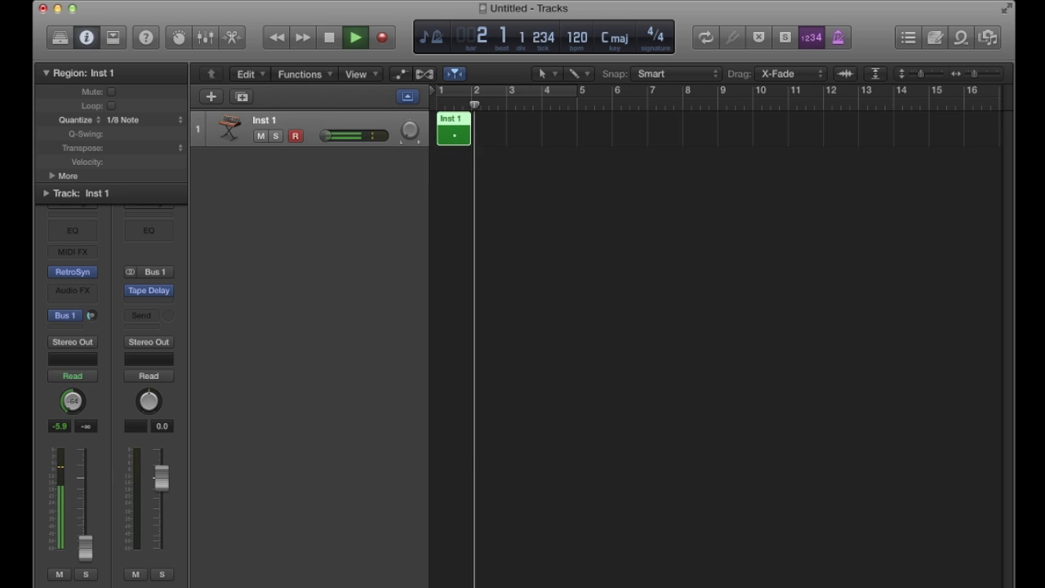
{"action": "key", "text": "space"}
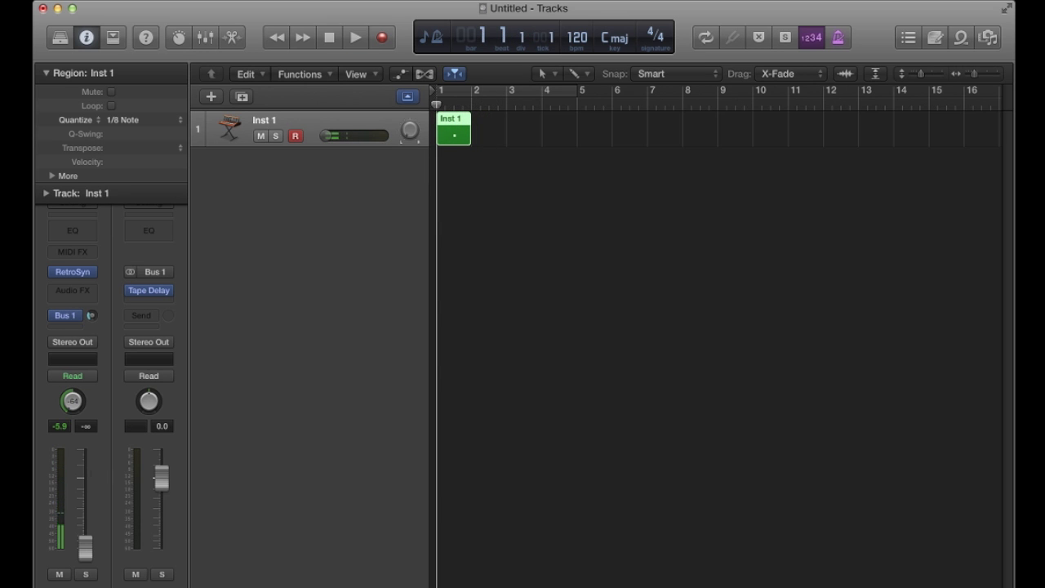
Switch the Inst 1 Bus 1 send to Pre Fader and play the chords to hear the delay
{"action": "left_click", "coordinate": [76, 316]}
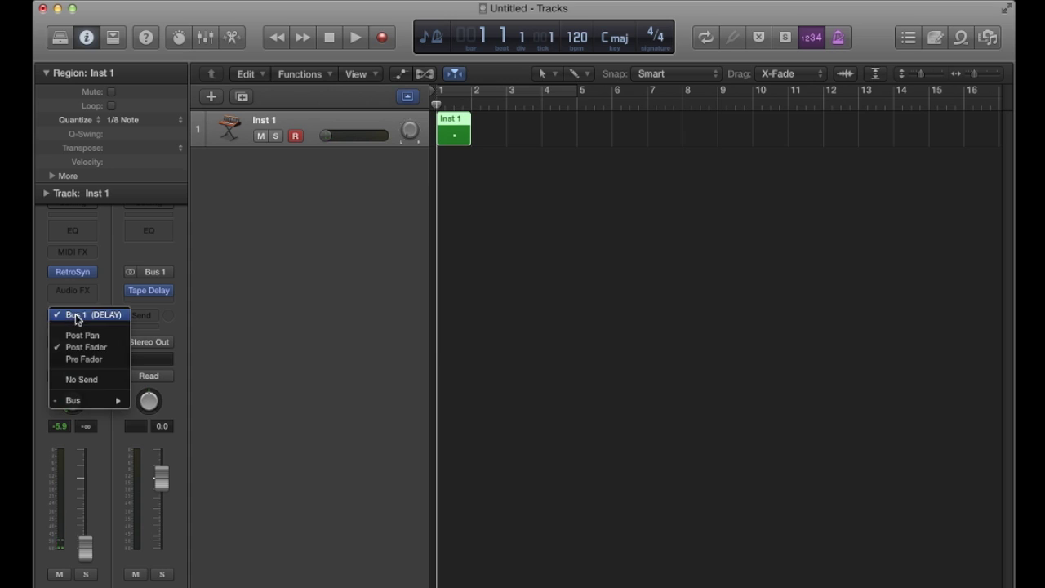
{"action": "left_click", "coordinate": [80, 360]}
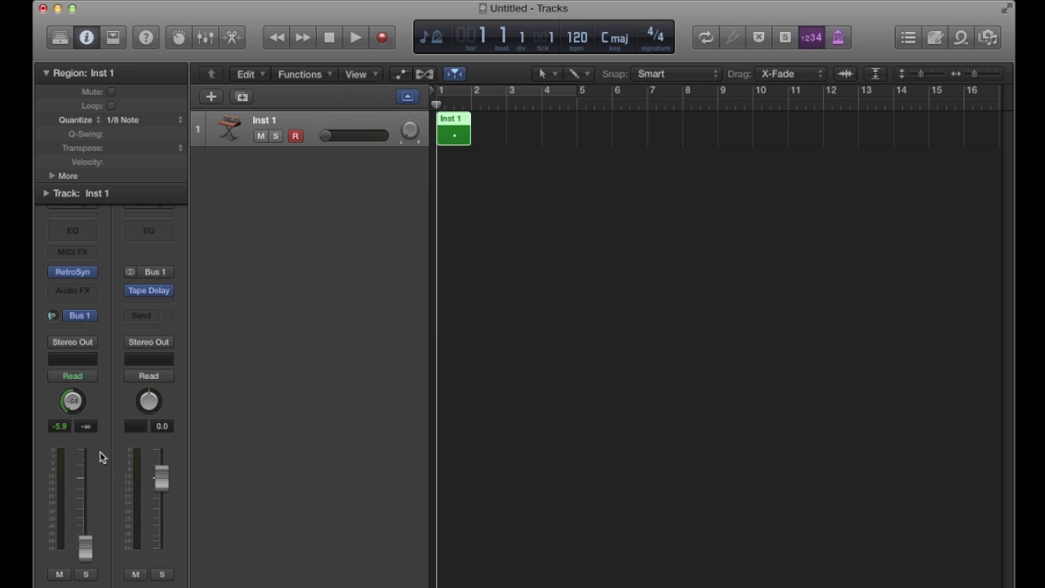
{"action": "key", "text": "space"}
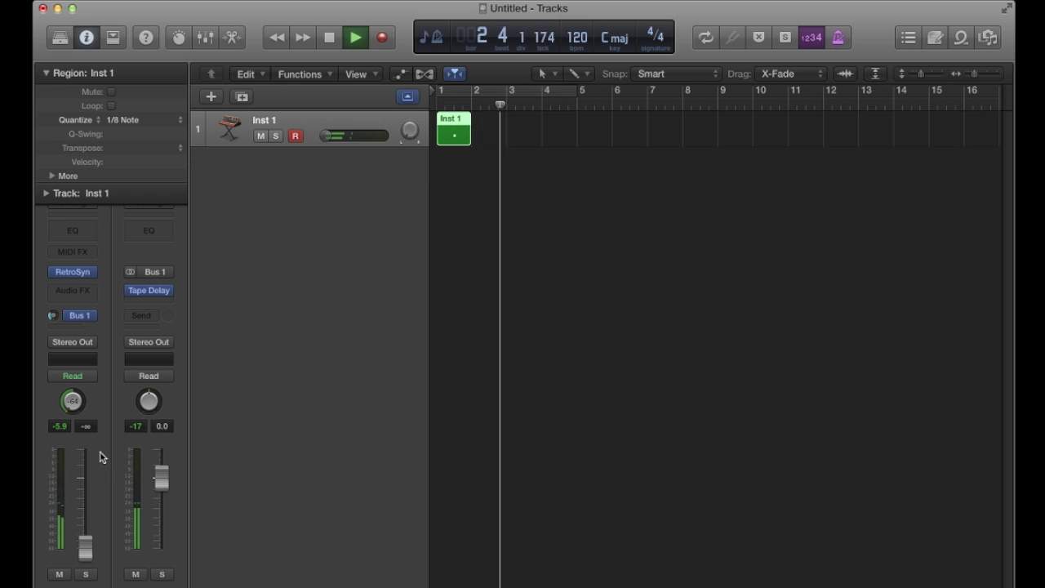
{"action": "key", "text": "space"}
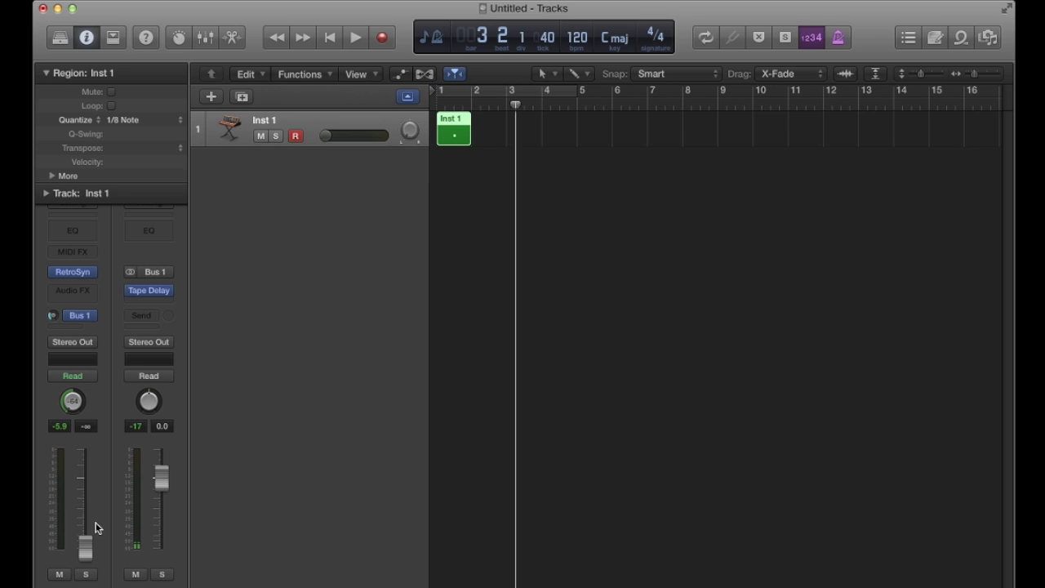
Switch the Bus 1 send back to Post Fader and play it from bar 1
{"action": "left_click", "coordinate": [90, 317]}
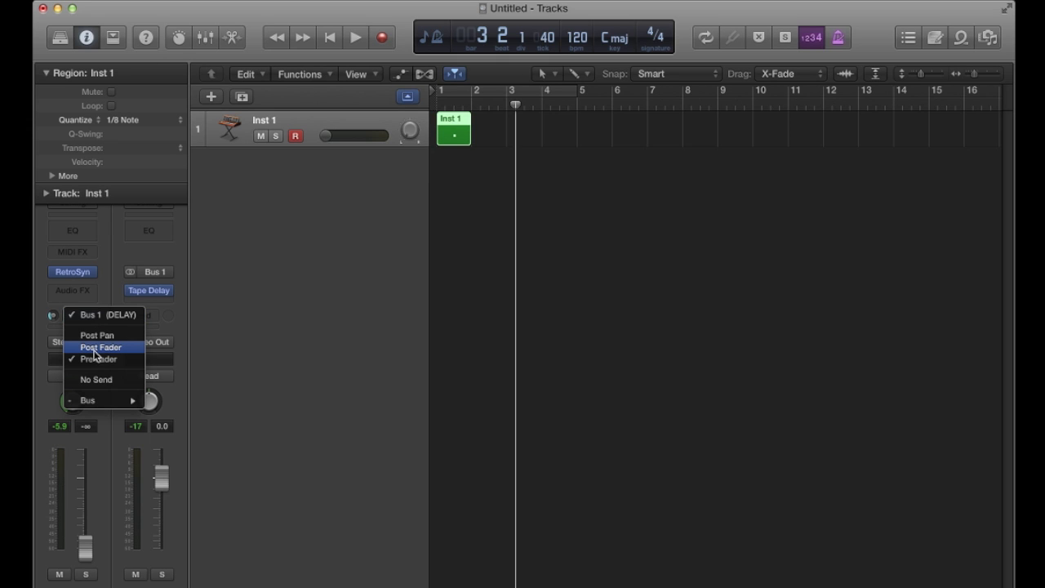
{"action": "left_click", "coordinate": [95, 351]}
{"action": "key", "text": "Return"}
{"action": "key", "text": "space"}
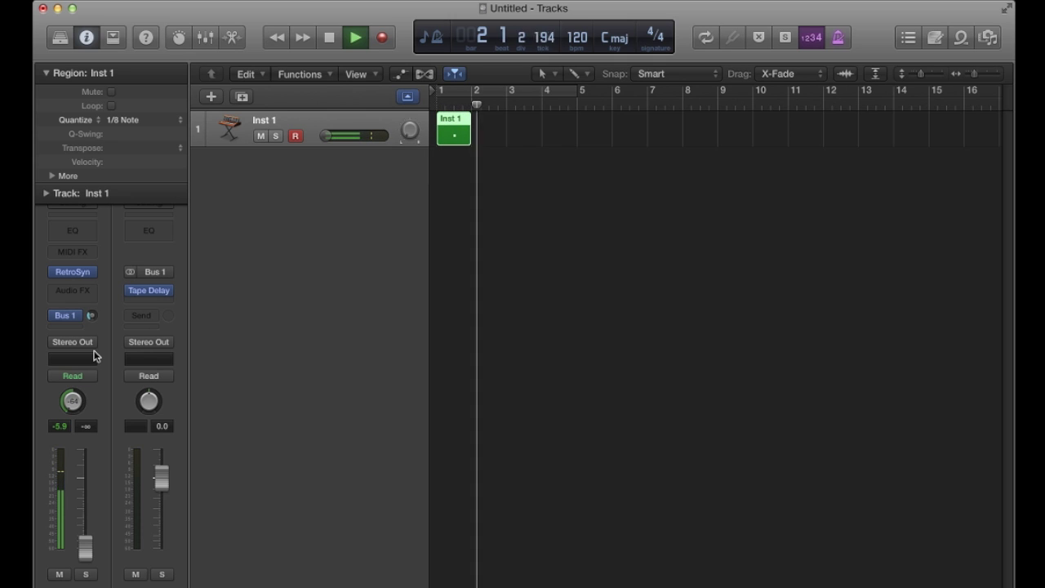
{"action": "key", "text": "space"}
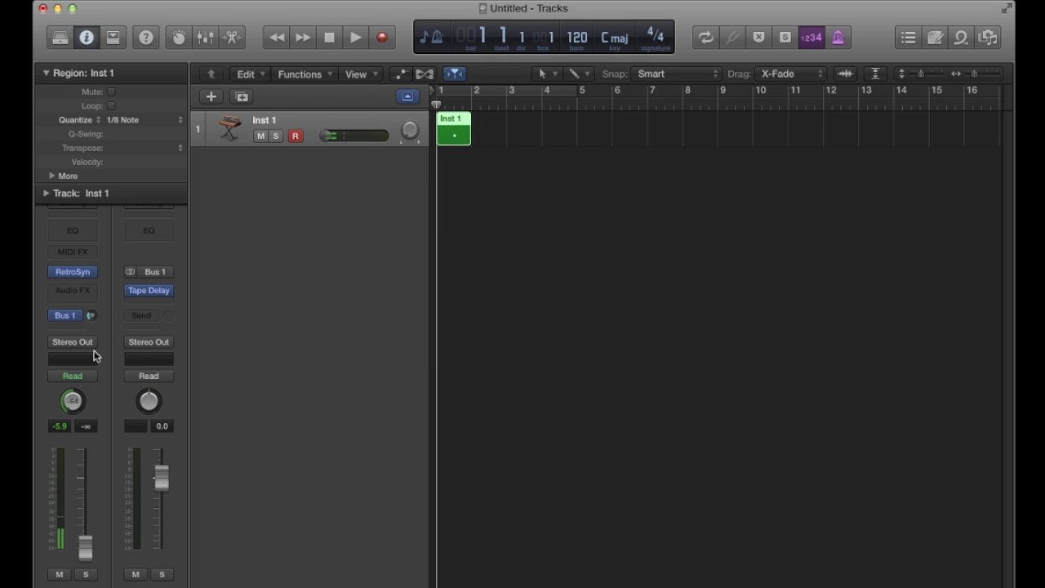
Restore the Inst 1 volume to 0.0 dB
{"action": "left_click_drag", "start_coordinate": [85, 547], "coordinate": [85, 513]}
{"action": "mouse_move", "coordinate": [71, 321]}
{"action": "double_click", "coordinate": [85, 426]}
{"action": "type", "text": "0"}
{"action": "key", "text": "Return"}
Play the chords through several times with Inst 1 at 0.0 dB
{"action": "key", "text": "space"}
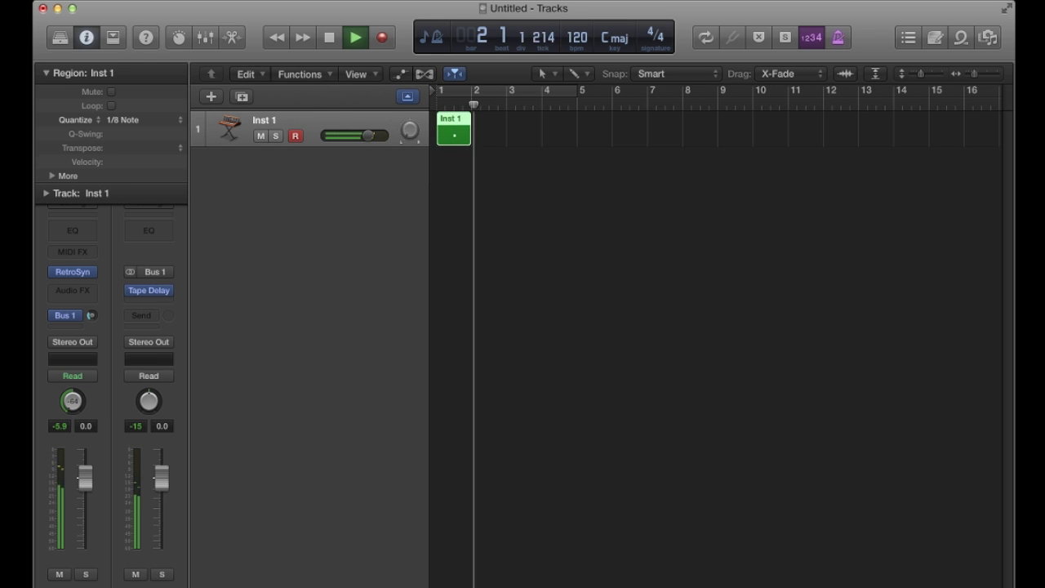
{"action": "key", "text": "space"}
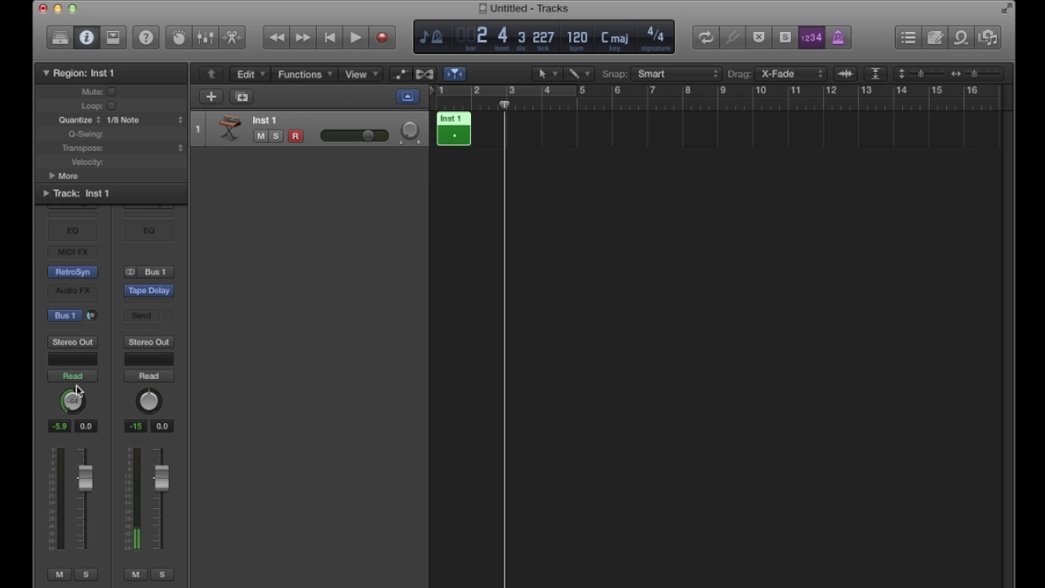
{"action": "key", "text": "Return"}
{"action": "key", "text": "space"}
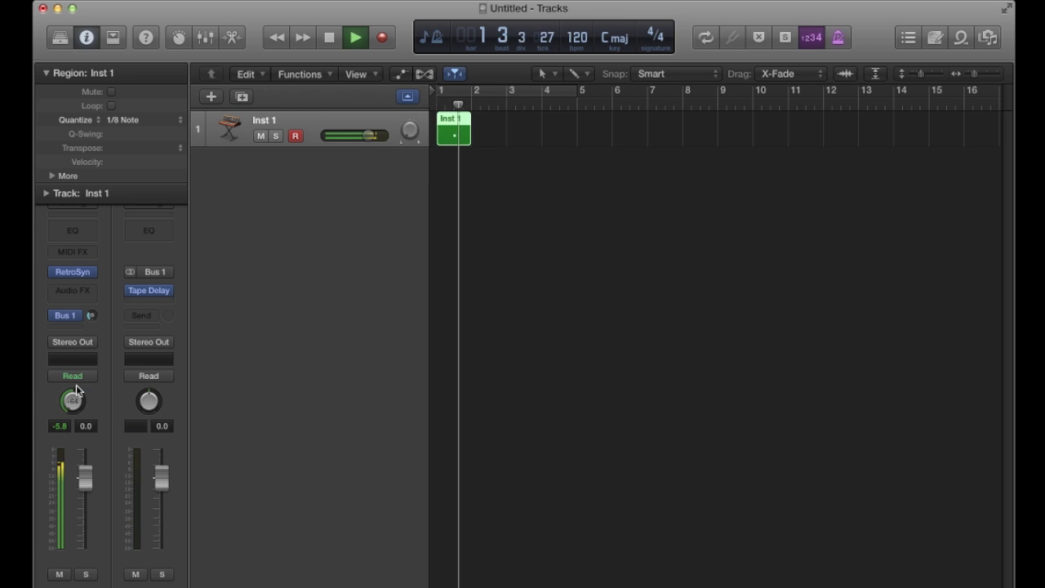
{"action": "key", "text": "space"}
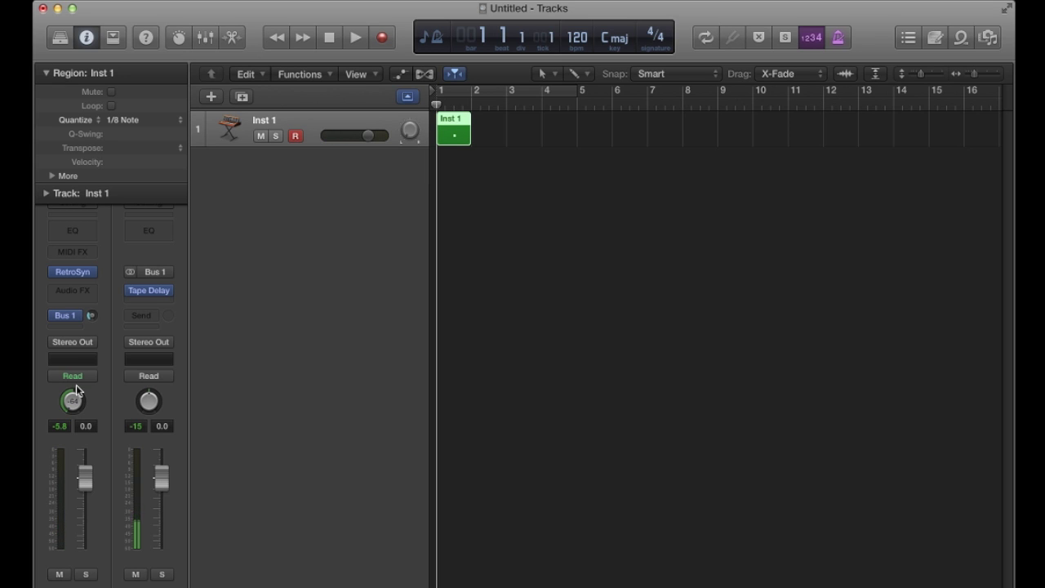
{"action": "key", "text": "space"}
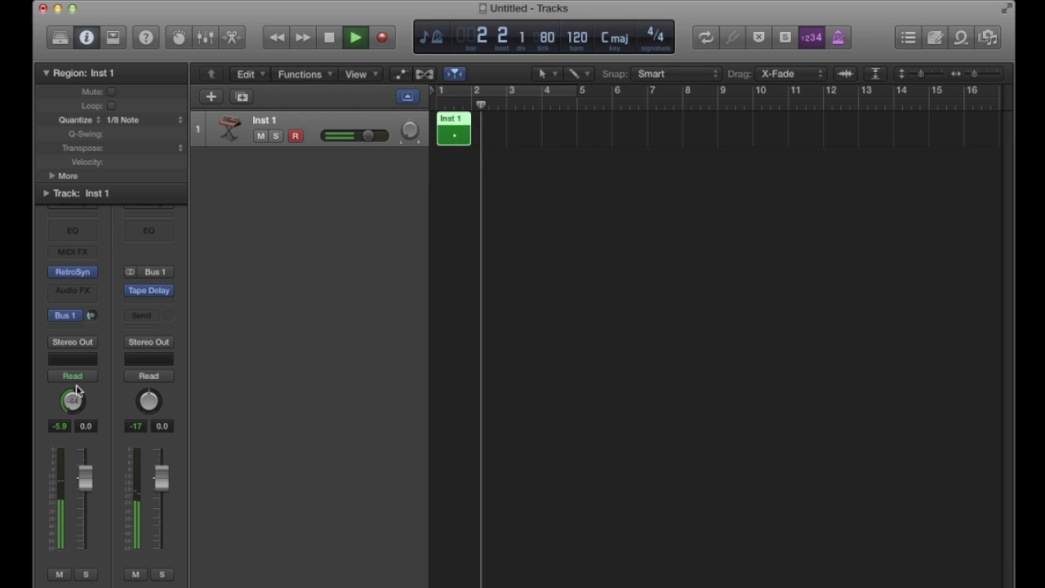
{"action": "key", "text": "space"}
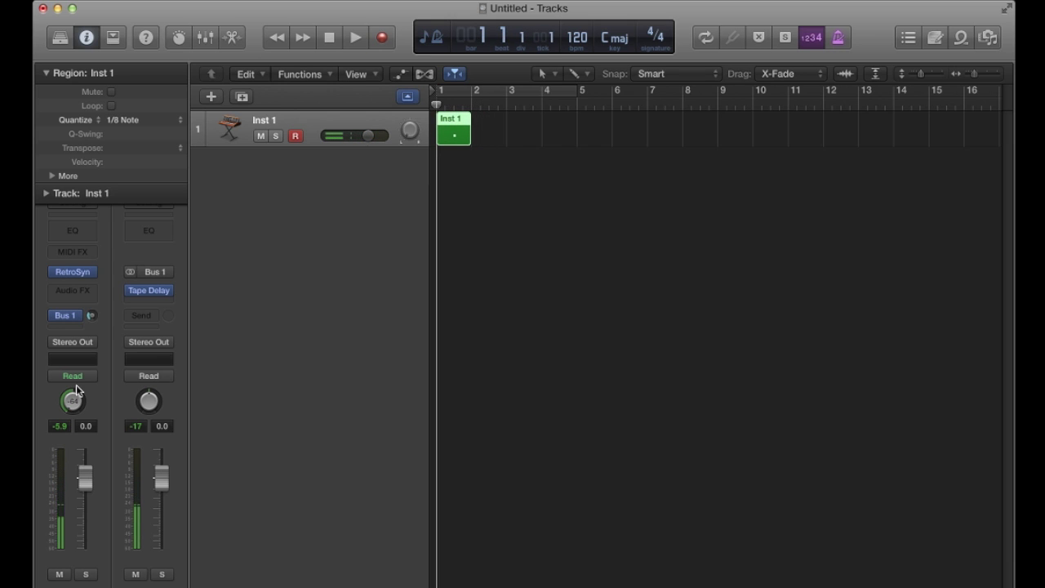
Set the Inst 1 send to Bus 1 to Post Pan and audition it
{"action": "left_click", "coordinate": [77, 316]}
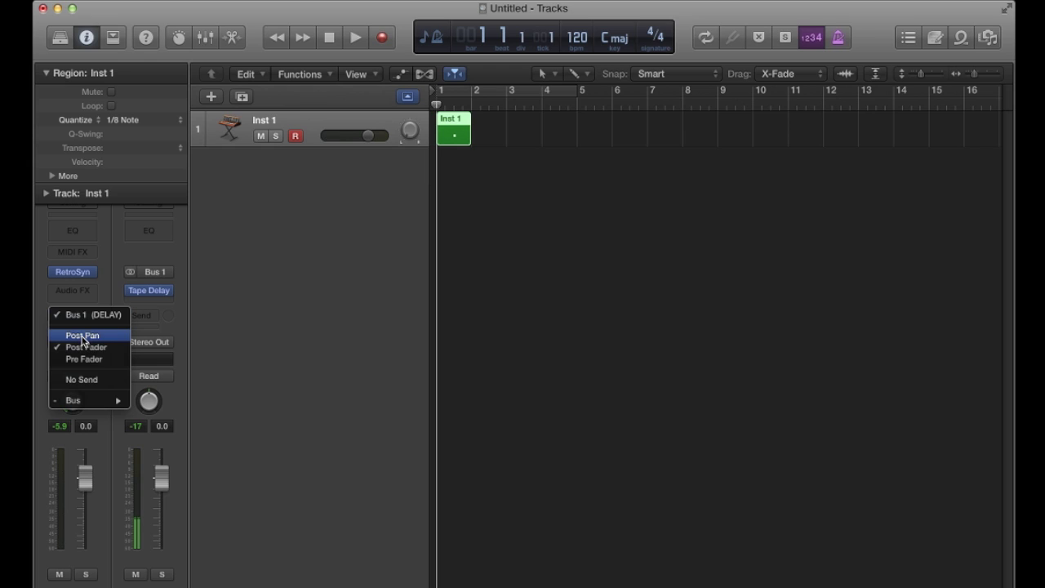
{"action": "left_click", "coordinate": [82, 335]}
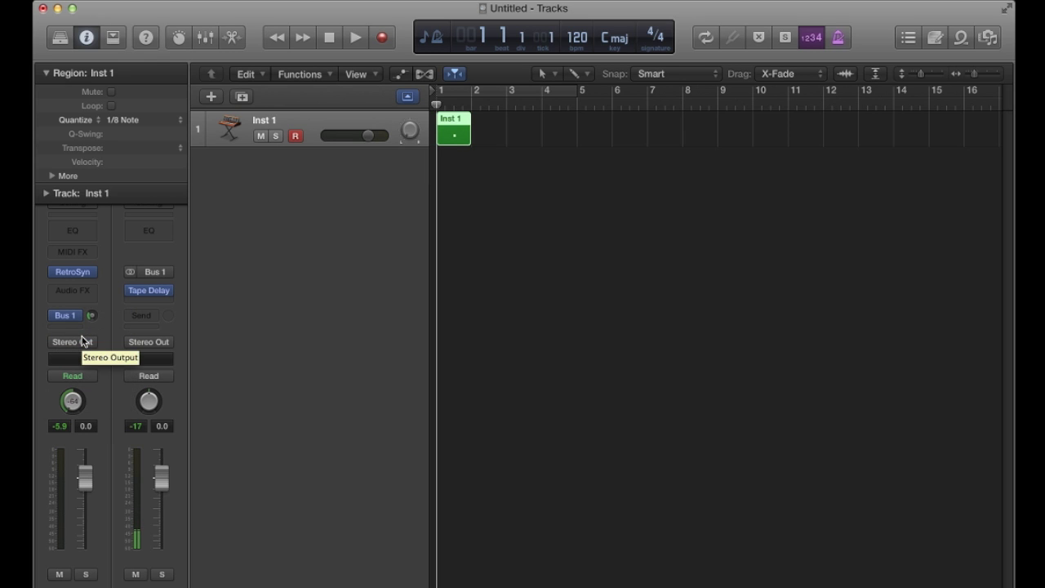
{"action": "key", "text": "space"}
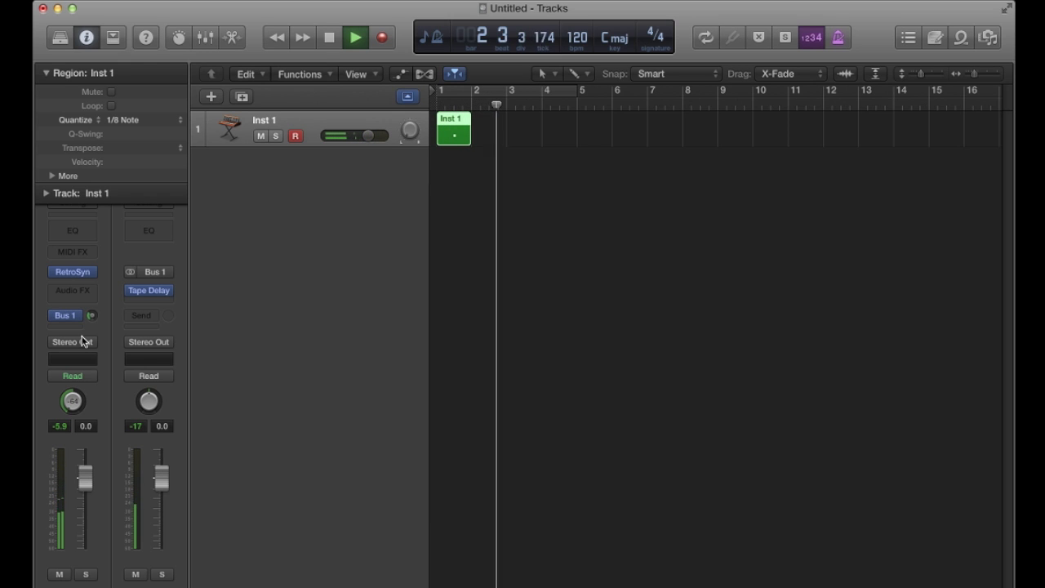
{"action": "key", "text": "space"}
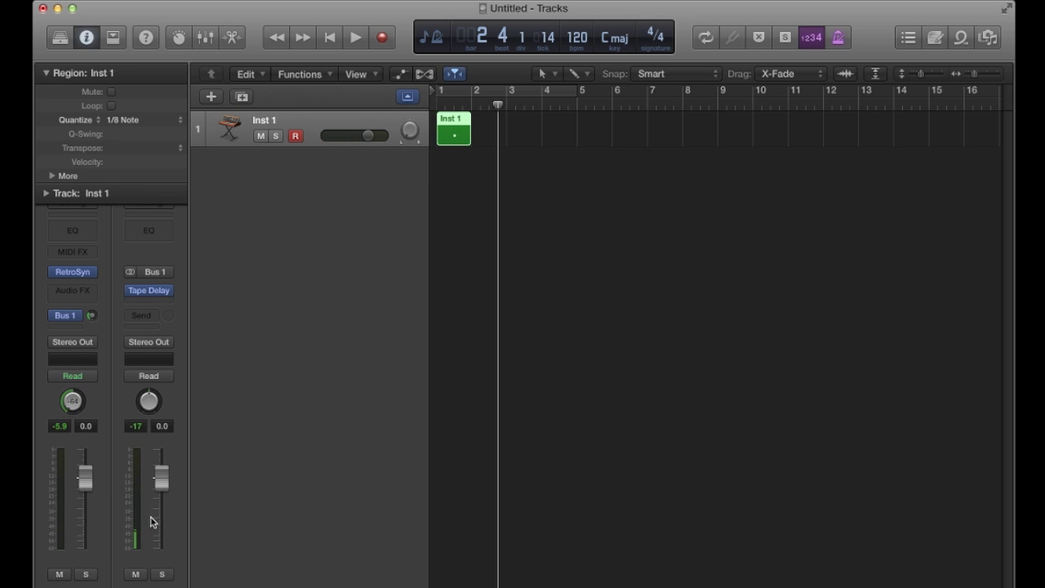
Pull the Inst 1 fader down to -∞, play the chords, and return to bar 1
{"action": "mouse_move", "coordinate": [147, 292]}
{"action": "left_click_drag", "start_coordinate": [85, 480], "coordinate": [87, 578]}
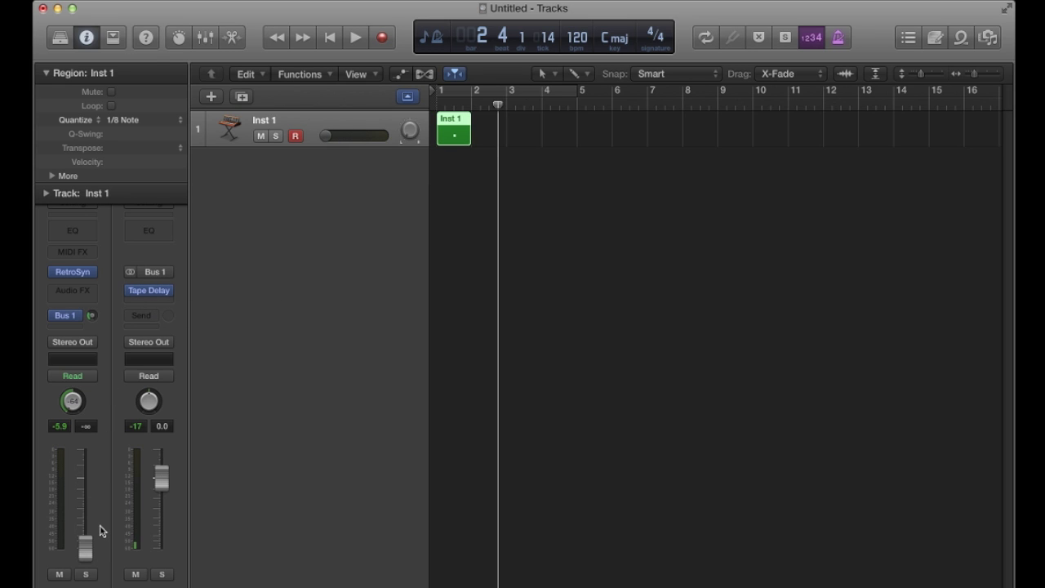
{"action": "key", "text": "space"}
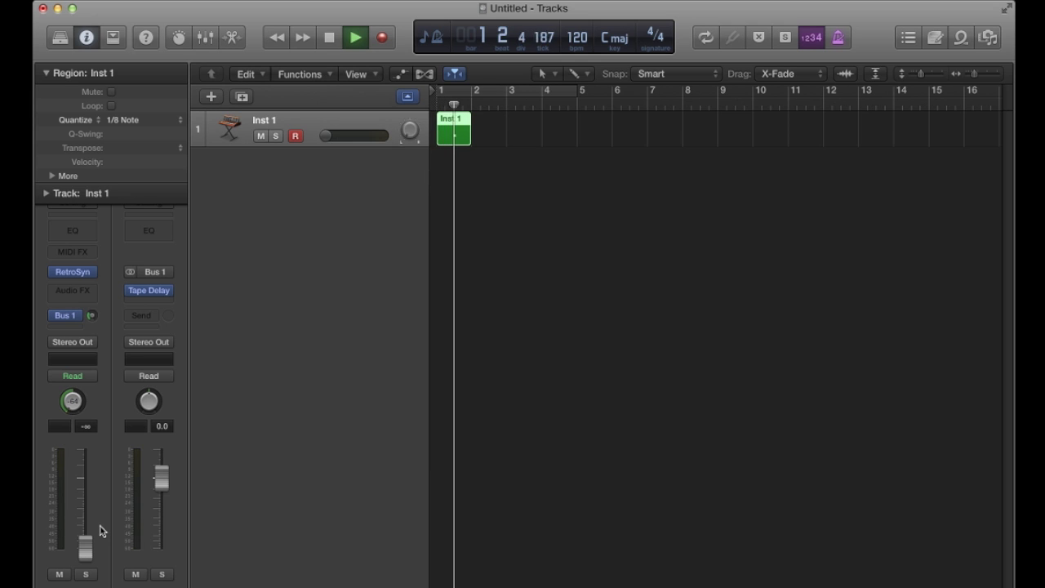
{"action": "key", "text": "space"}
{"action": "key", "text": "Return"}
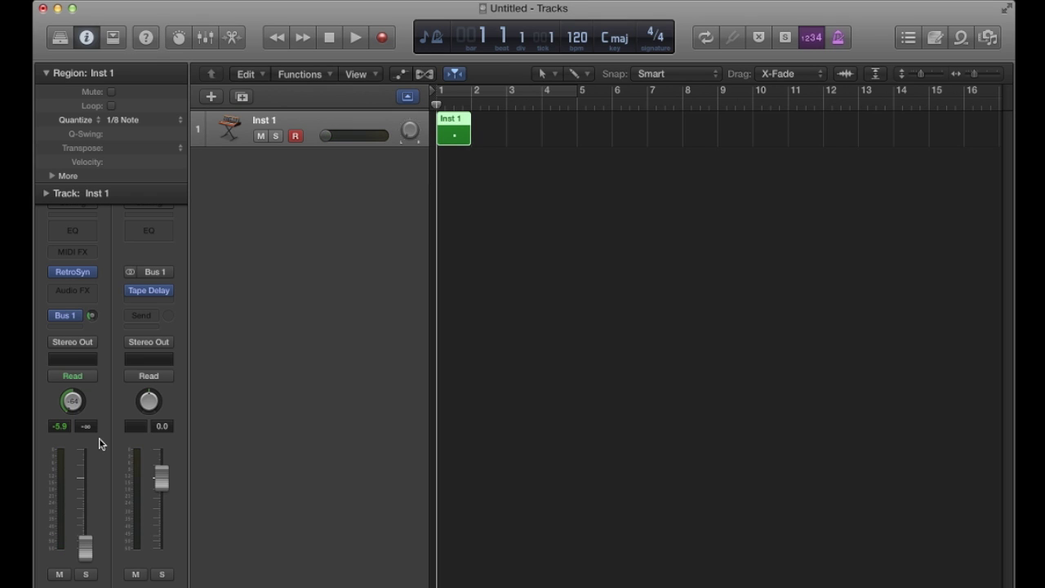
Set the Bus 1 send to Pre Fader and audition the delay
{"action": "left_click", "coordinate": [72, 315]}
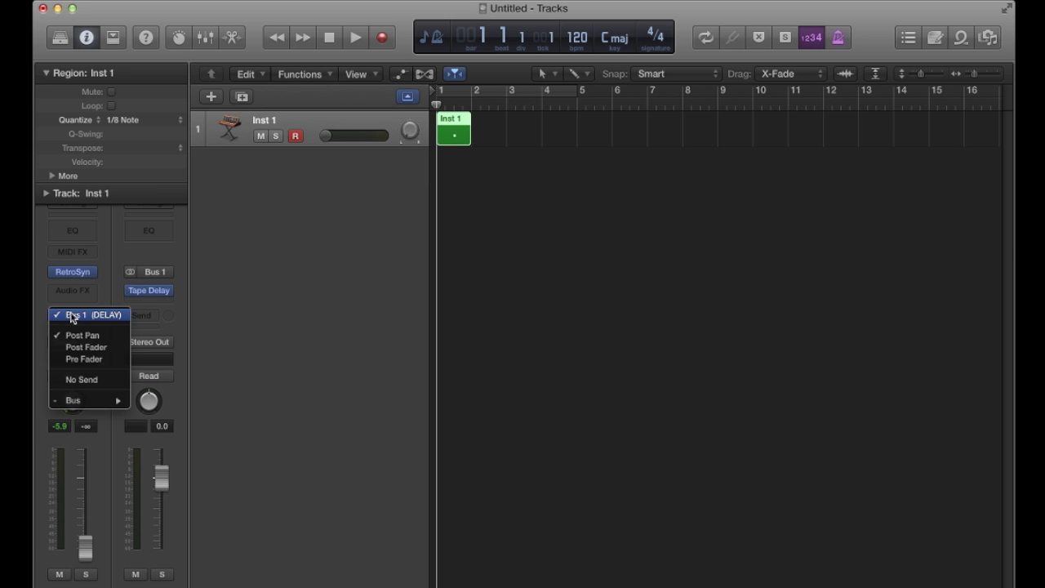
{"action": "left_click", "coordinate": [85, 360]}
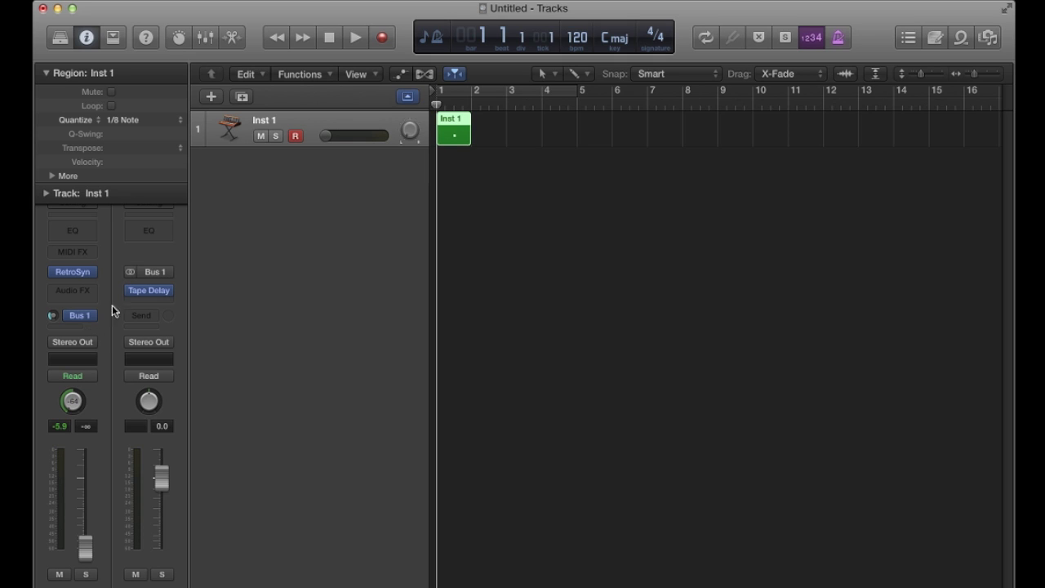
{"action": "mouse_move", "coordinate": [163, 291]}
{"action": "key", "text": "space"}
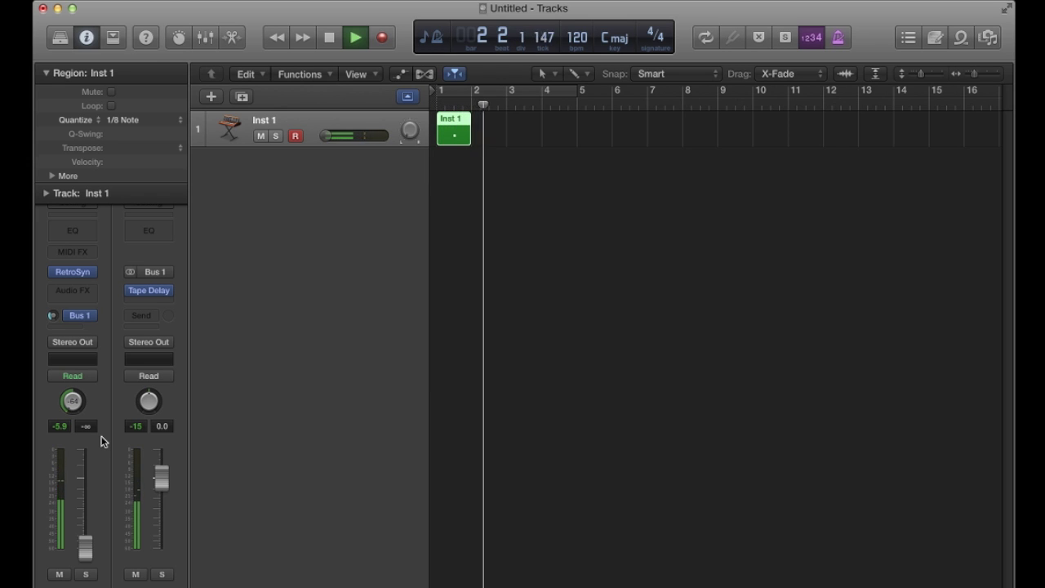
{"action": "key", "text": "space"}
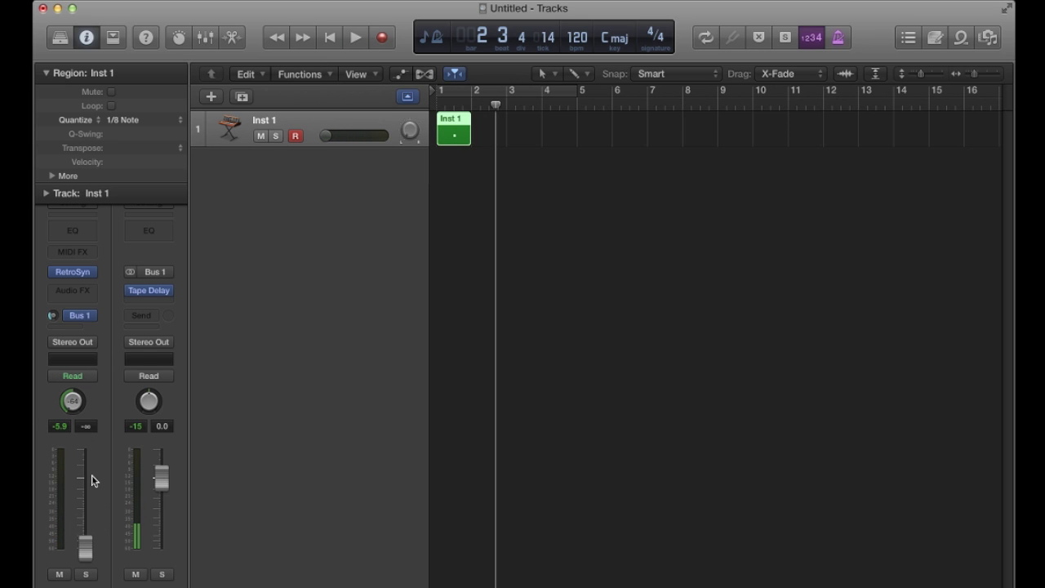
Replay the chords from bar 1 to hear the delay with Inst 1 at -∞
{"action": "key", "text": "Return"}
{"action": "key", "text": "space"}
{"action": "key", "text": "space"}
{"action": "mouse_move", "coordinate": [96, 317]}
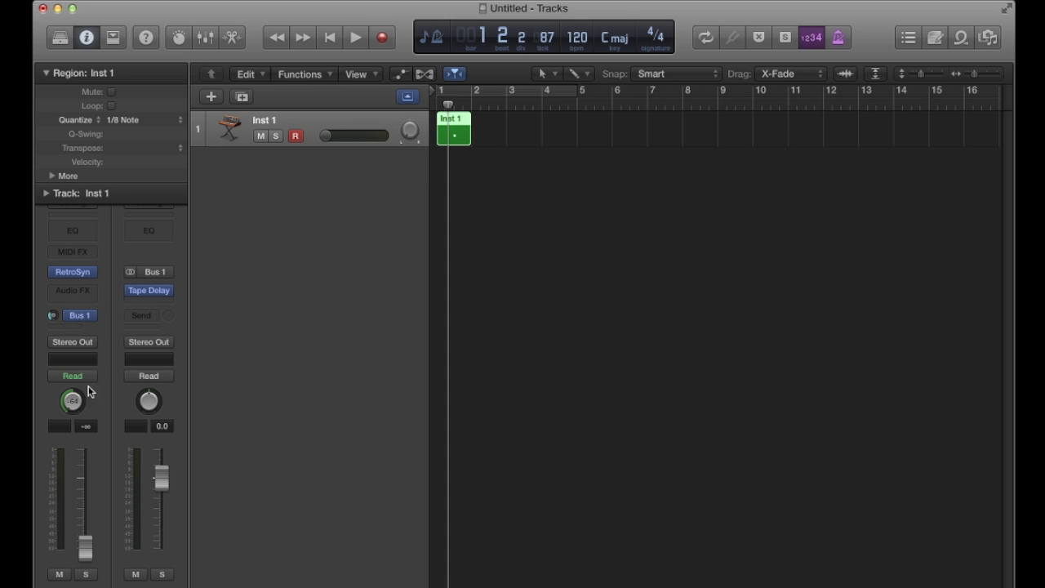
{"action": "key", "text": "space"}
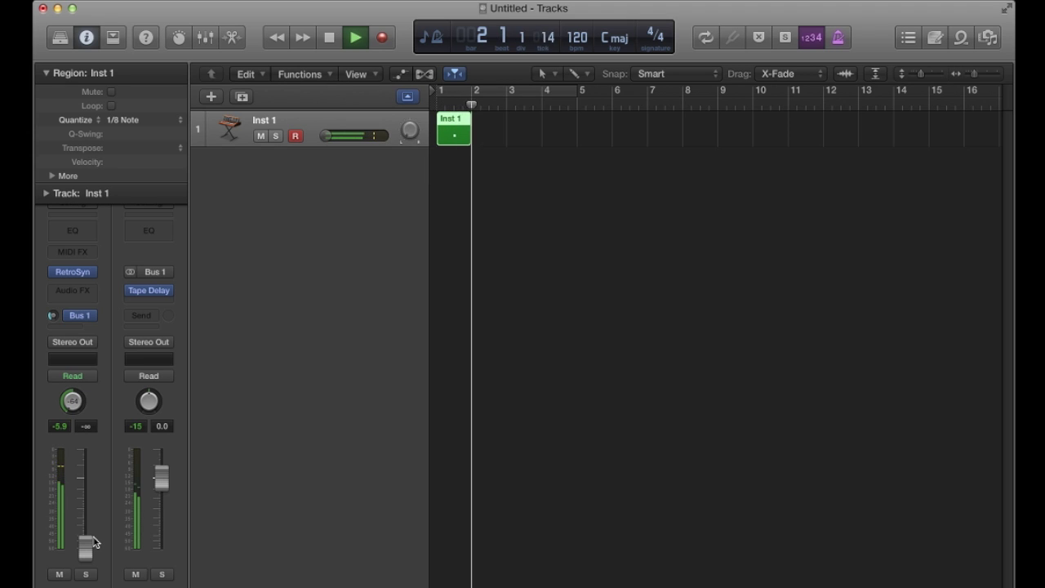
{"action": "key", "text": "space"}
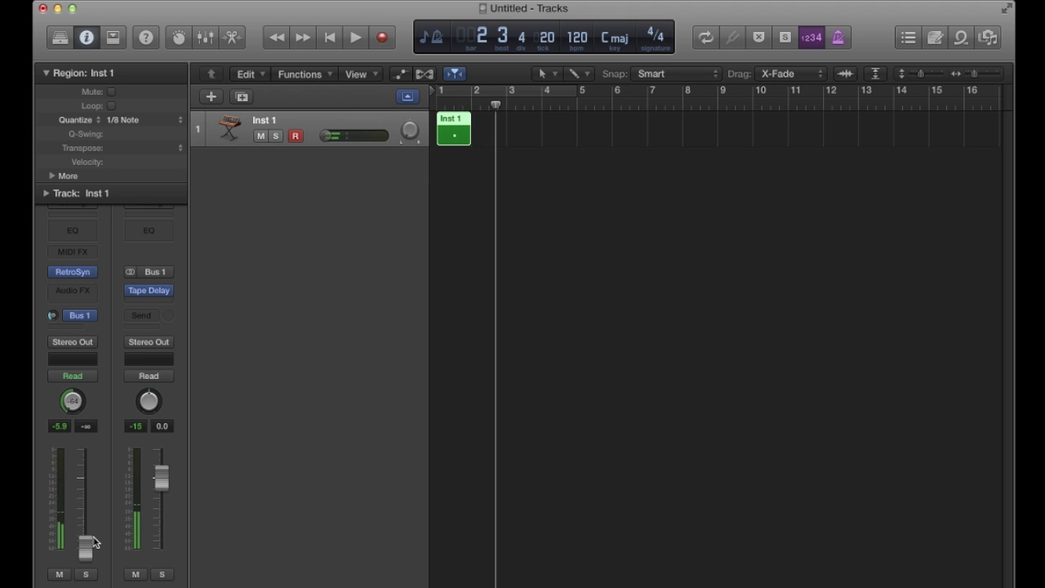
{"action": "key", "text": "Return"}
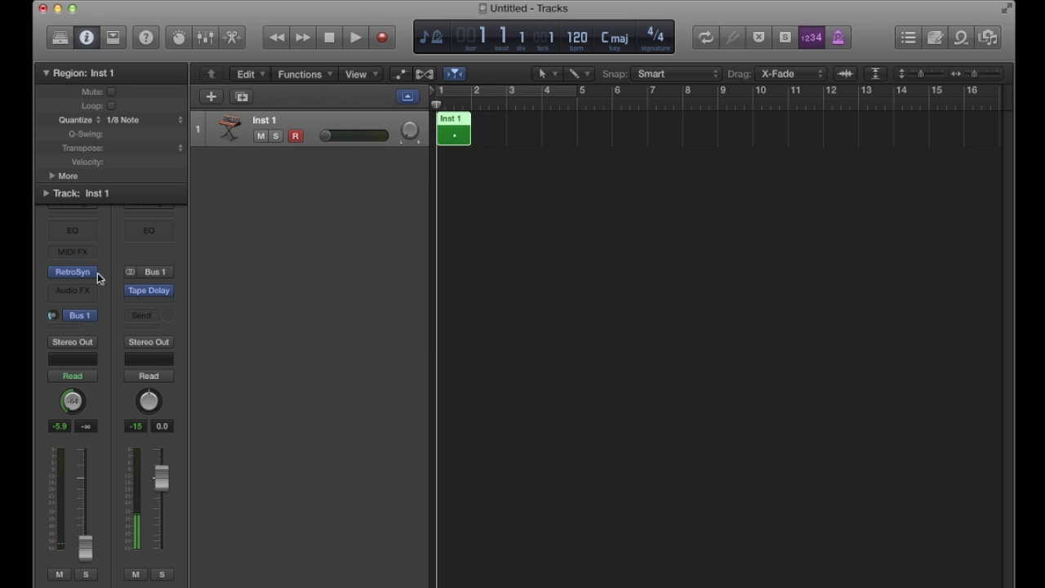
Show the mixer and rename the Inst 1 channel to CHORD
{"action": "left_click", "coordinate": [205, 38]}
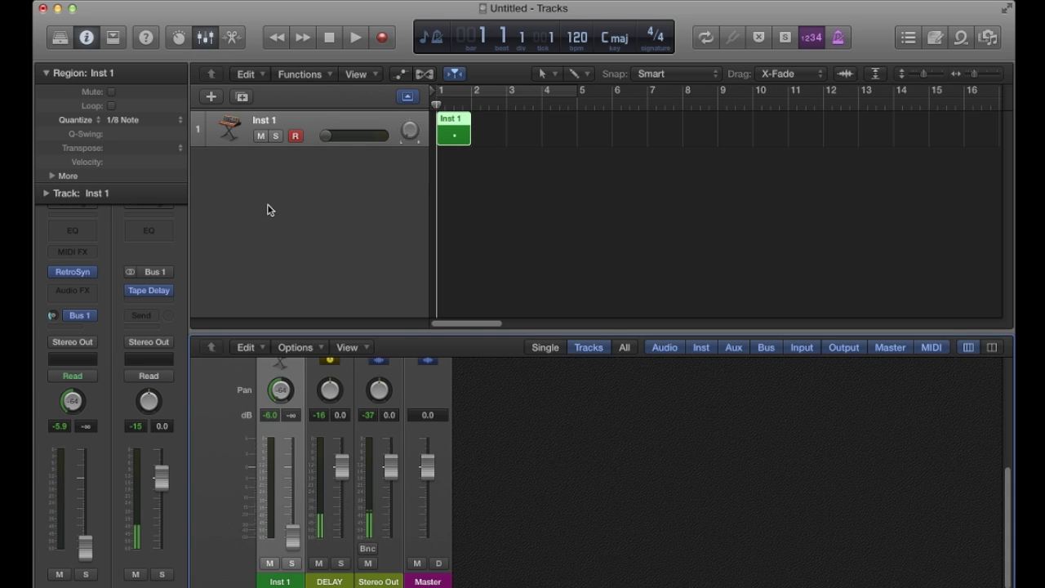
{"action": "double_click", "coordinate": [280, 581]}
{"action": "type", "text": "CHORD"}
{"action": "key", "text": "Return"}
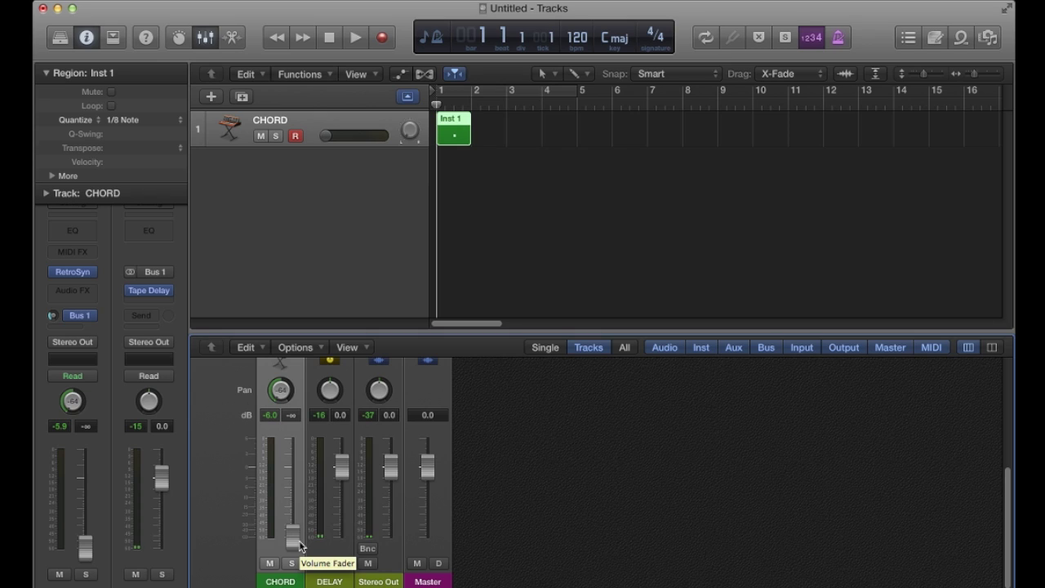
Set the CHORD channel volume to 0.0 dB
{"action": "left_click", "coordinate": [293, 414]}
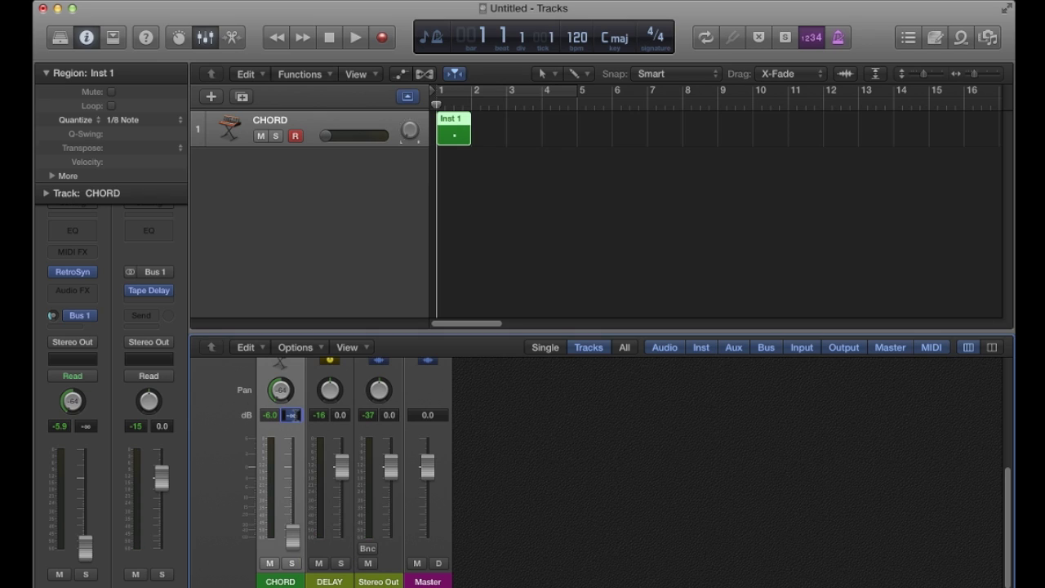
{"action": "type", "text": "0"}
{"action": "key", "text": "Return"}
Drop the DELAY fader to -∞, audition, then raise it to about -8 dB
{"action": "left_click_drag", "start_coordinate": [342, 469], "coordinate": [341, 536]}
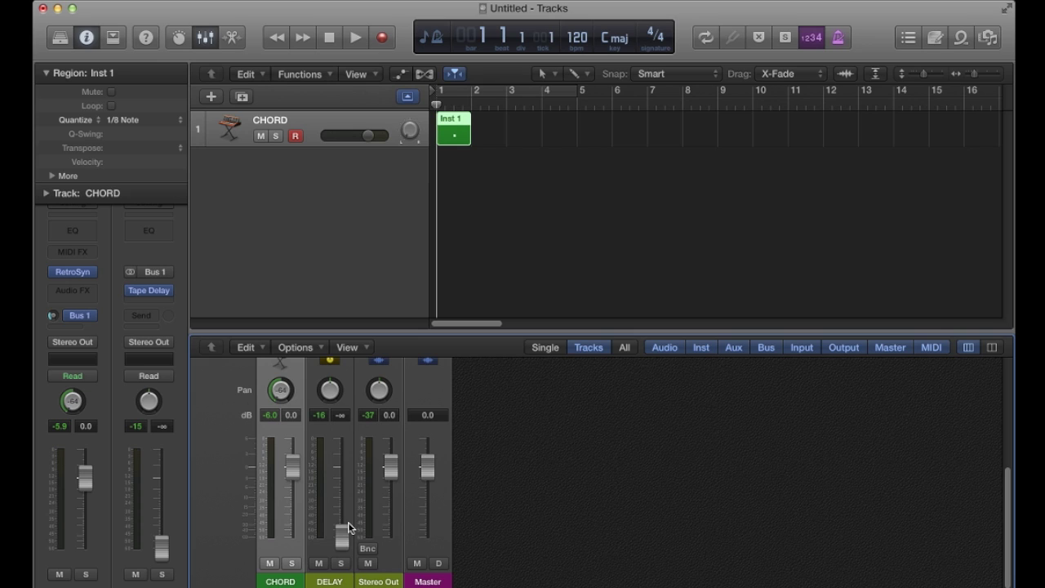
{"action": "key", "text": "space"}
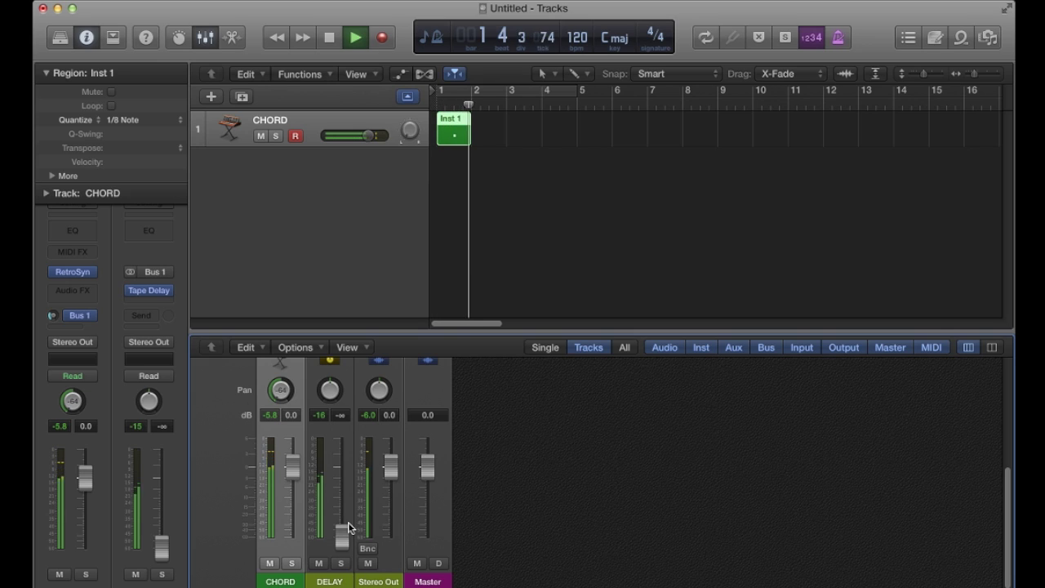
{"action": "key", "text": "space"}
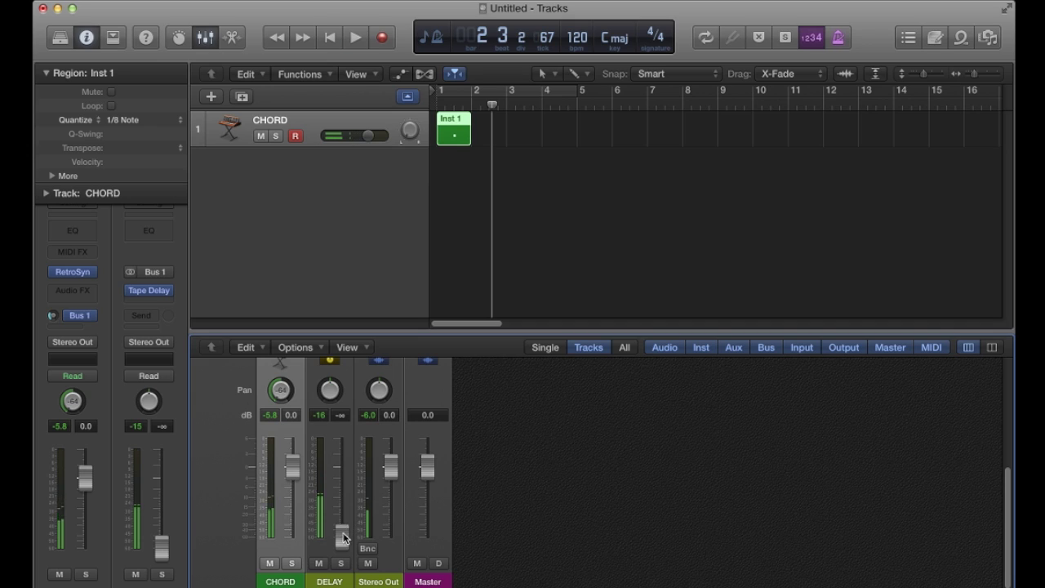
{"action": "left_click_drag", "start_coordinate": [343, 538], "coordinate": [293, 535]}
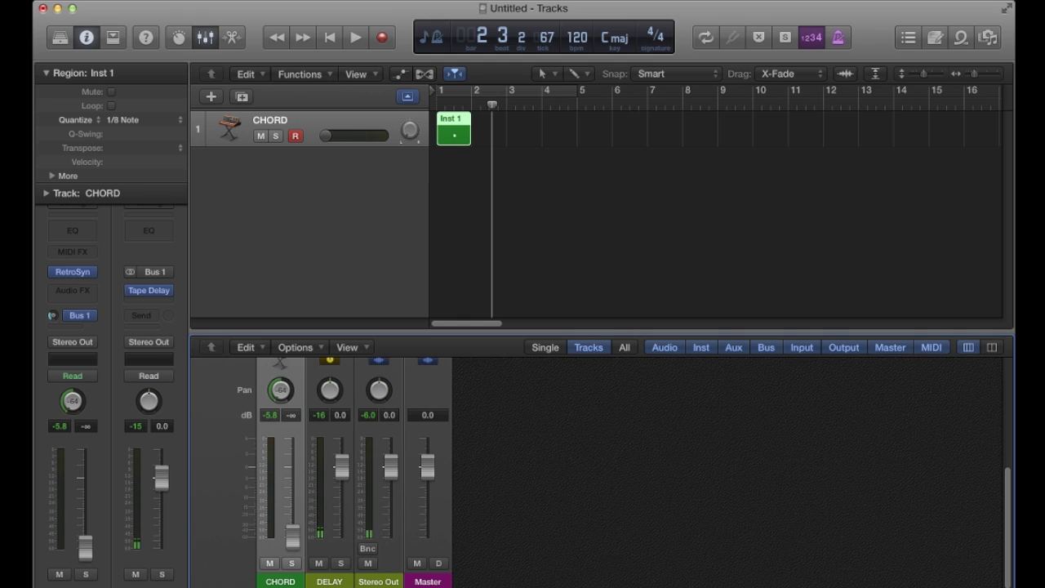
Replay the chords from bar 1 with the pre-fader send
{"action": "key", "text": "Return"}
{"action": "key", "text": "space"}
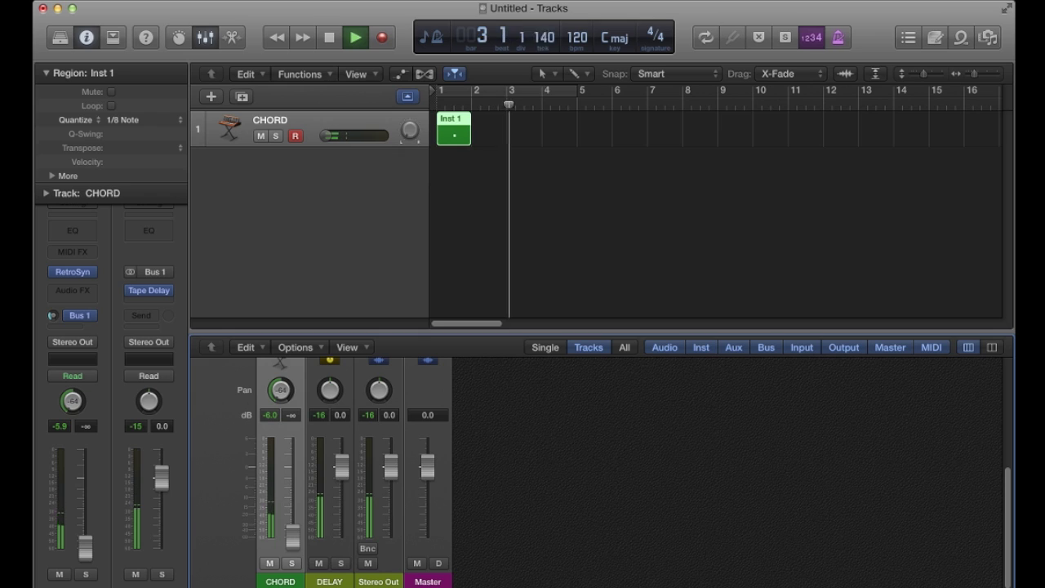
{"action": "key", "text": "space"}
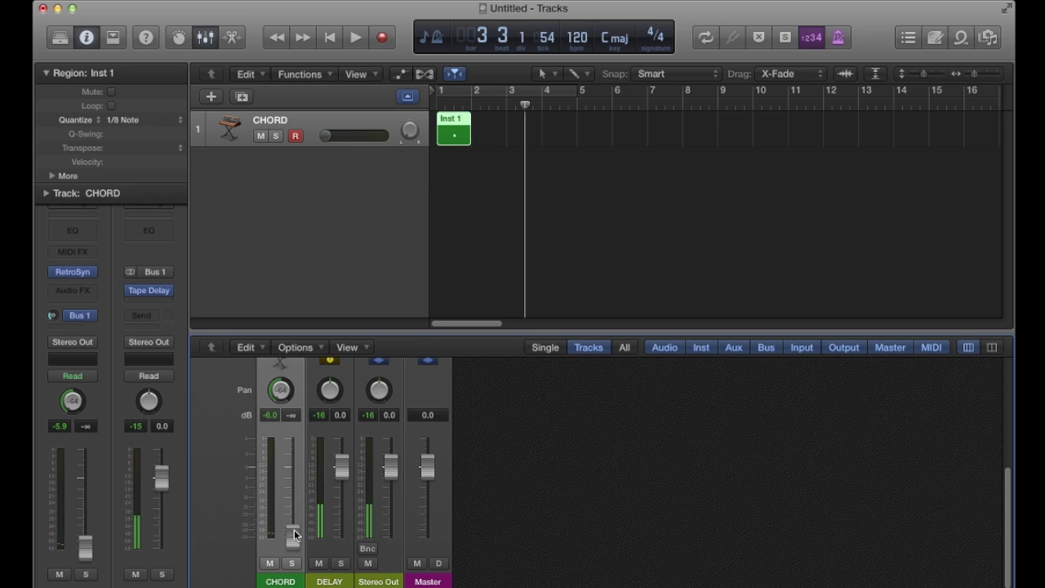
Set the CHORD Bus 1 send to post-fader and replay from bar 1
{"action": "left_click", "coordinate": [92, 319]}
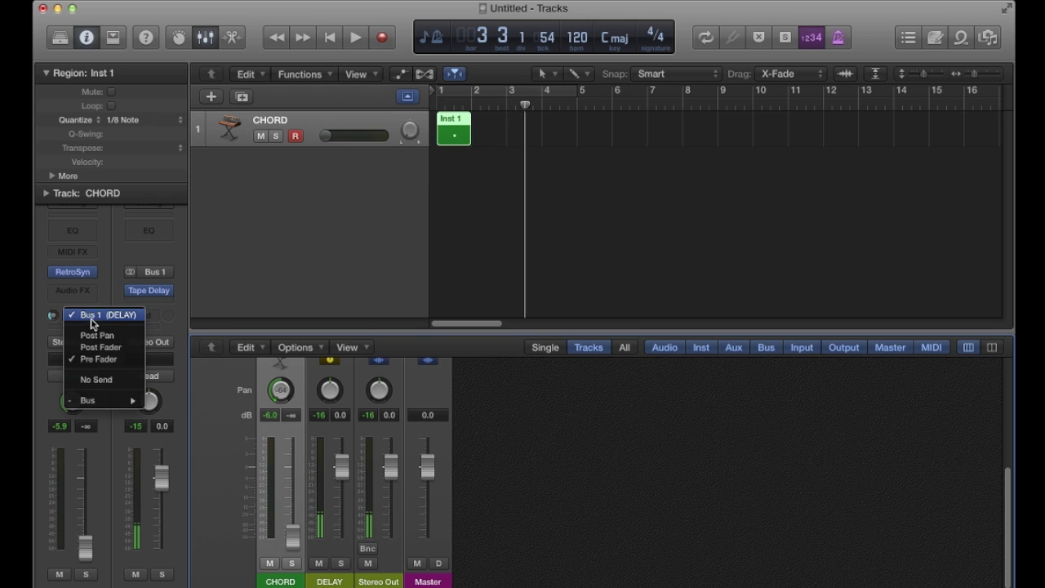
{"action": "left_click", "coordinate": [103, 350]}
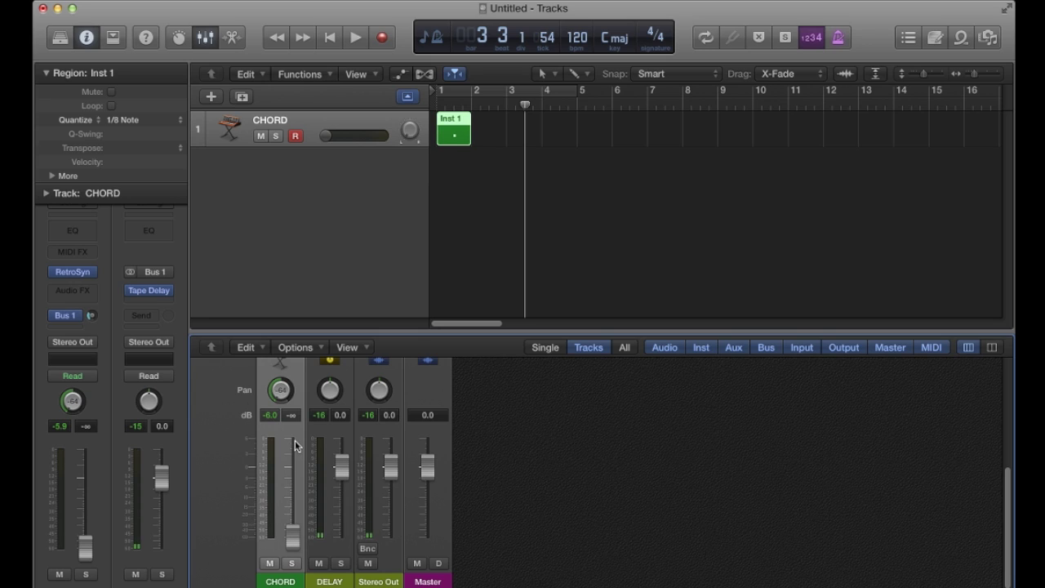
{"action": "key", "text": "Return"}
{"action": "key", "text": "space"}
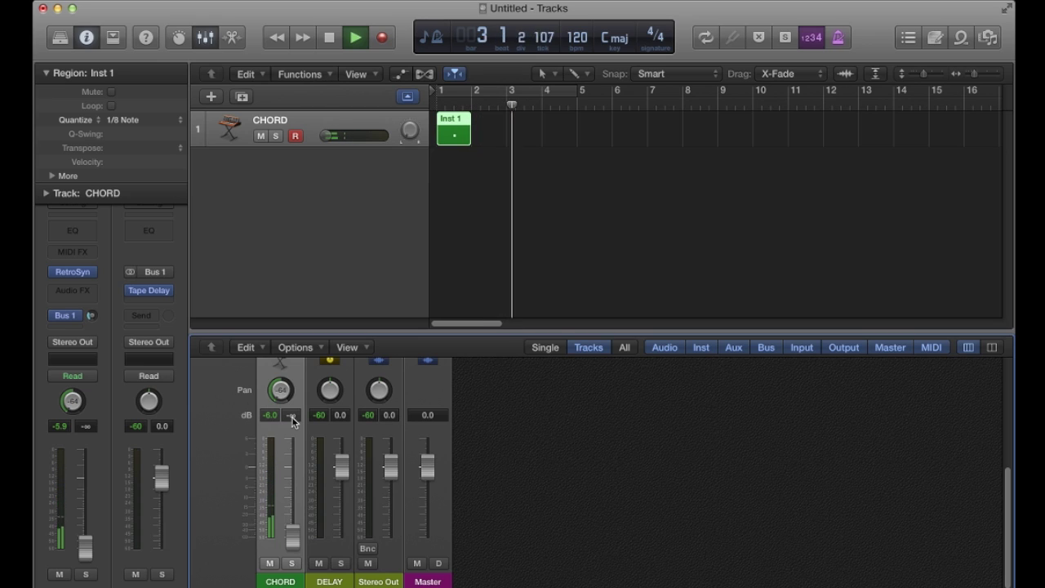
{"action": "key", "text": "space"}
{"action": "key", "text": "Return"}
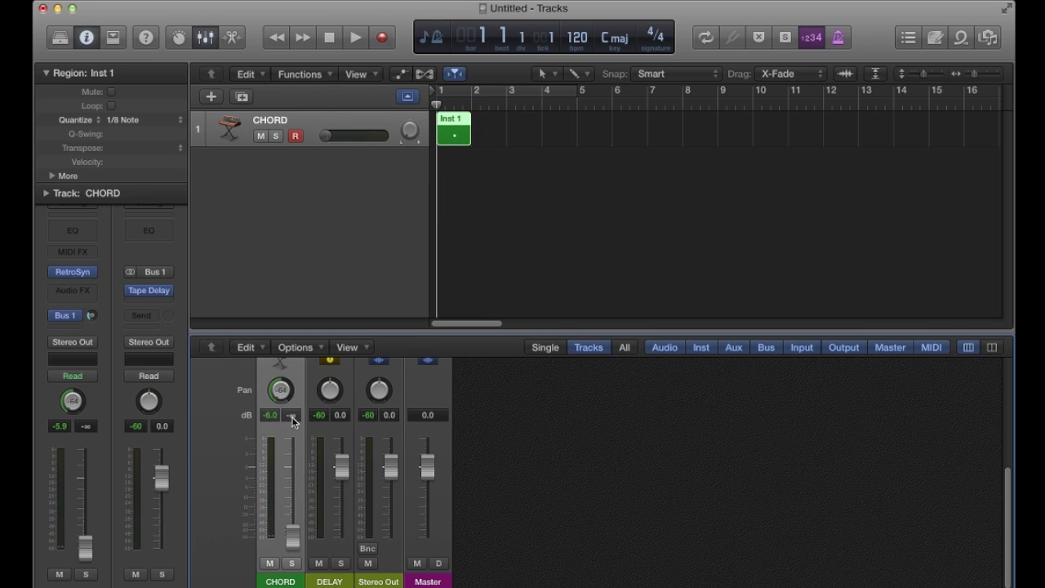